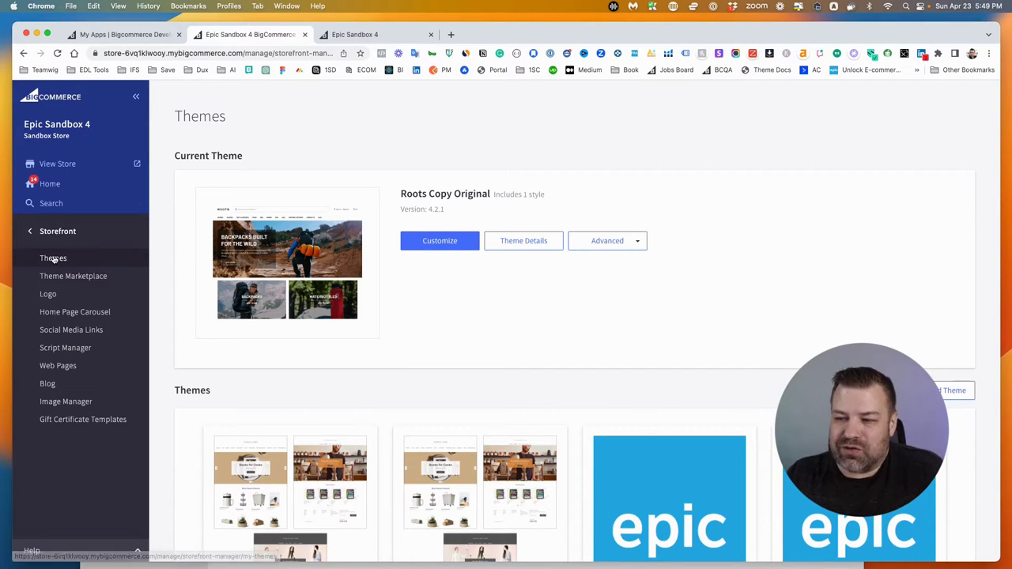
Reload the Themes page and scroll through the installed themes, including Cornerstone Clean and Cornerstone [102322].
left_click(53, 258)
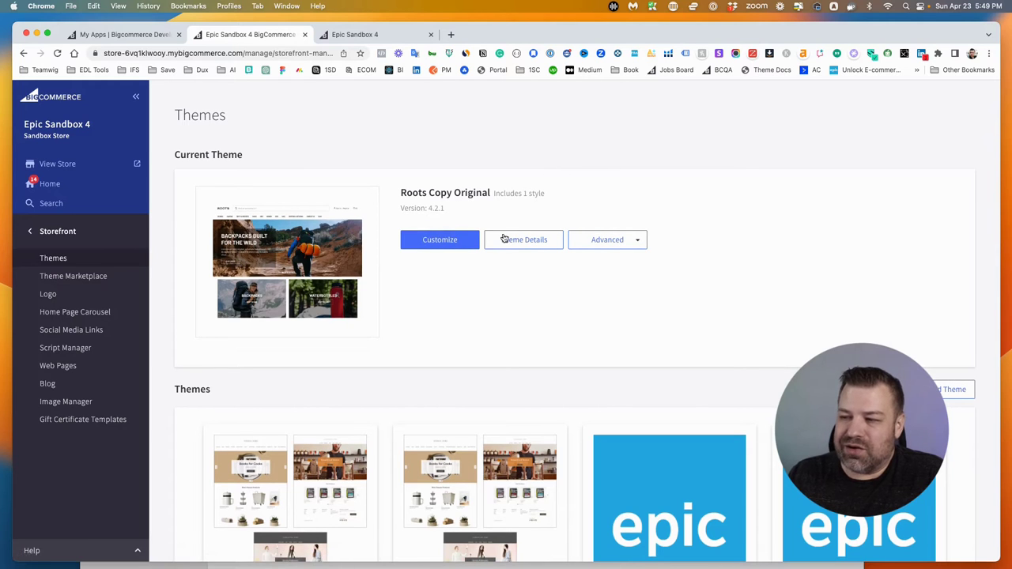
scroll(554, 284, "down", 5)
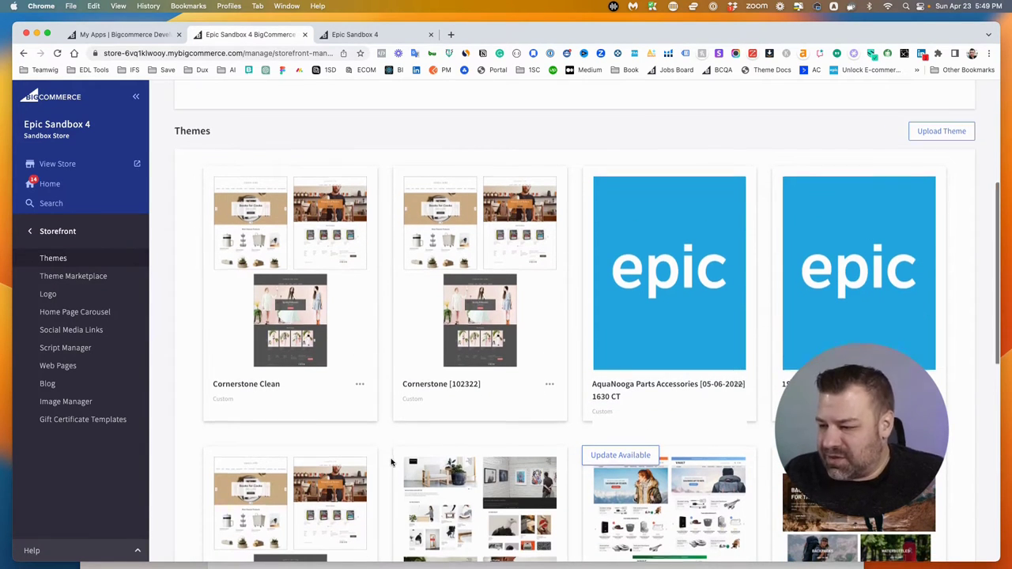
scroll(390, 462, "down", 5)
scroll(390, 463, "up", 10)
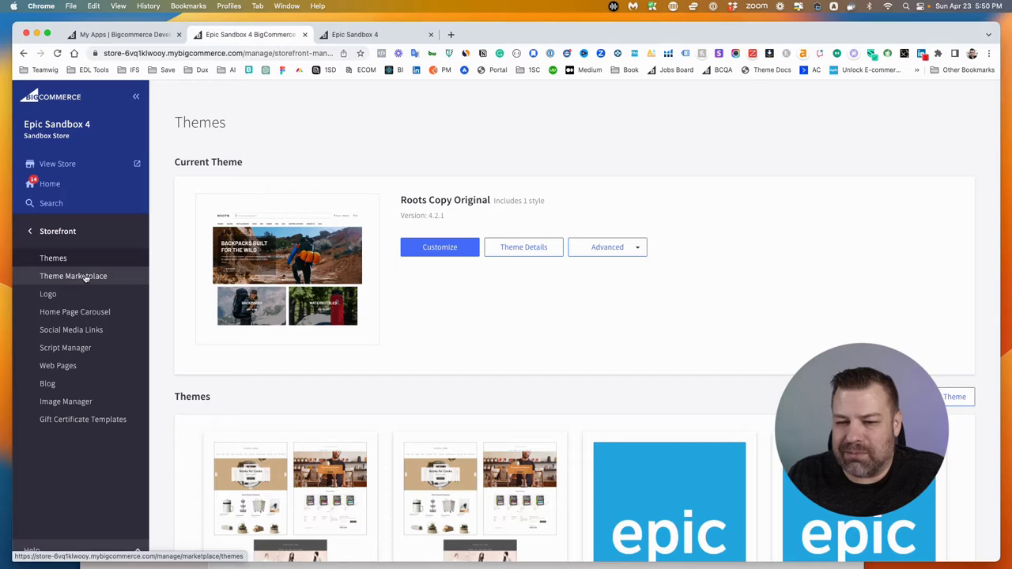
Open the Theme Marketplace and browse it filtered to free, then paid themes.
left_click(86, 277)
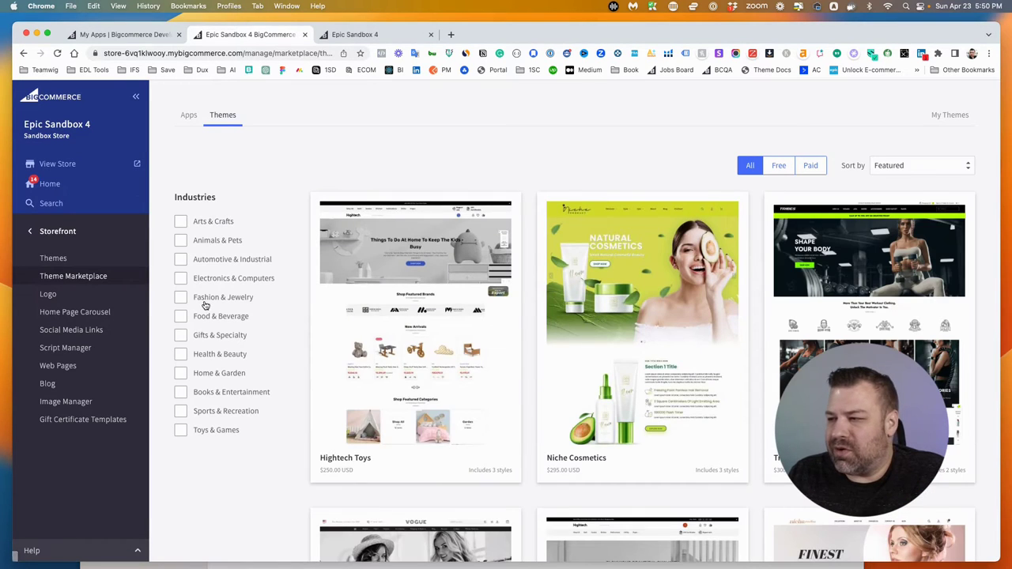
left_click(779, 166)
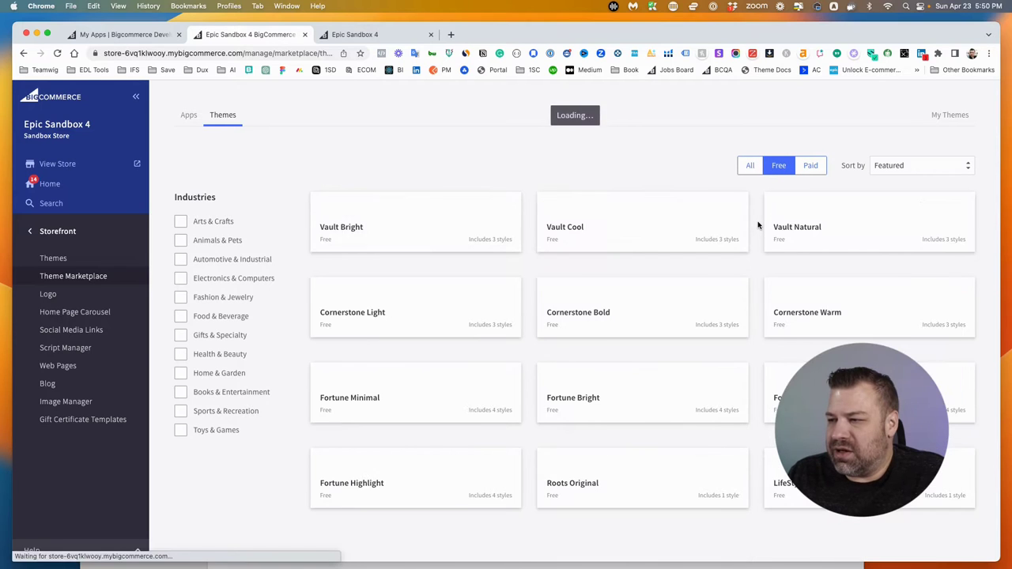
scroll(757, 249, "down", 12)
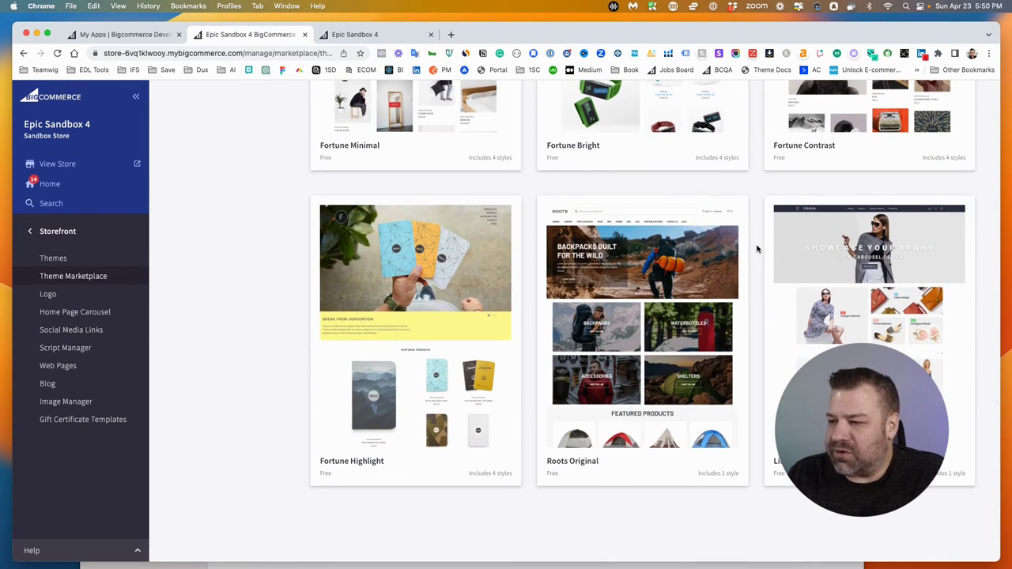
scroll(757, 249, "up", 12)
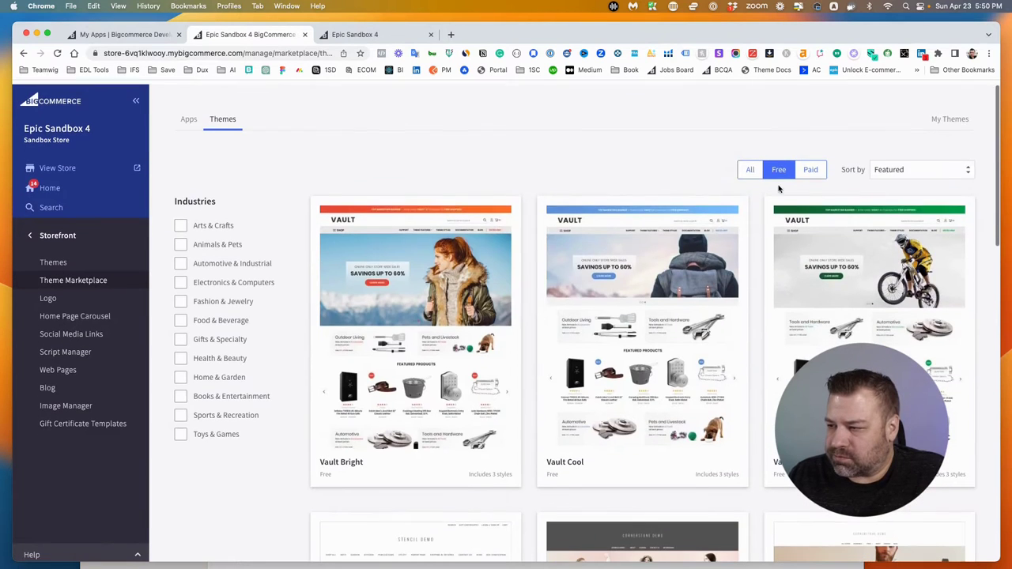
left_click(811, 167)
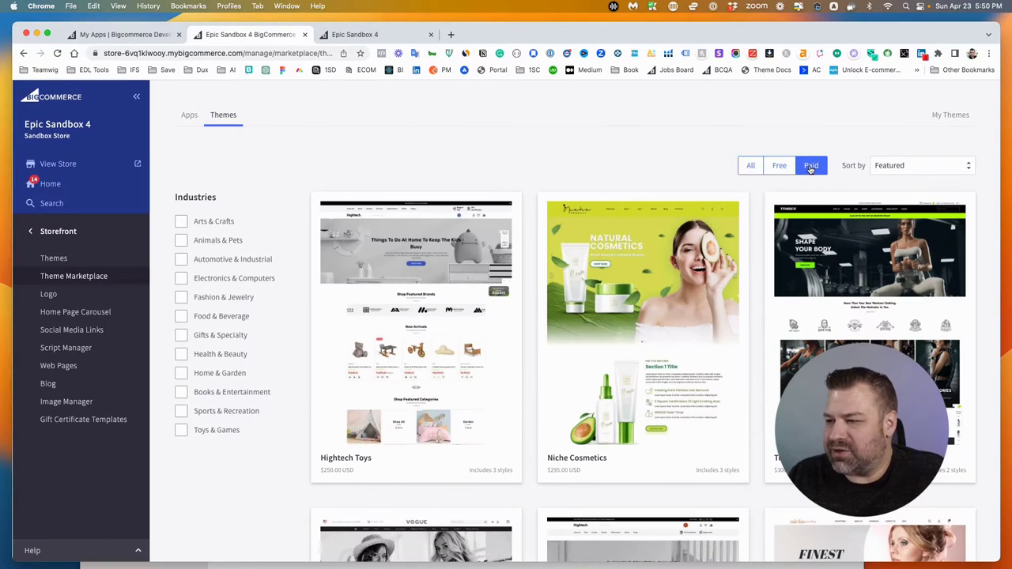
Look at Niche Cosmetics, then filter free themes again and open LifeStyle Default's details.
left_click(612, 311)
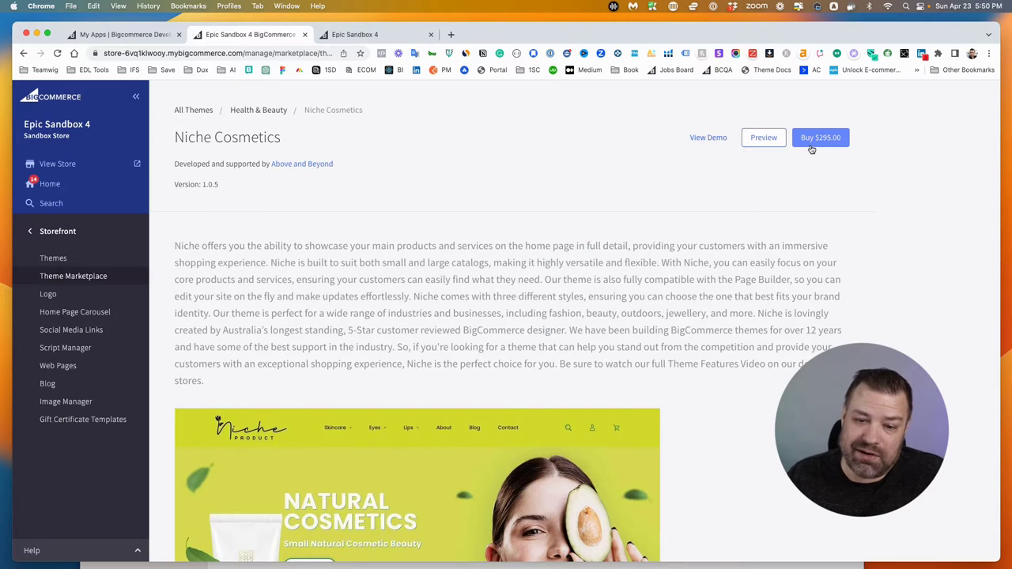
left_click(202, 111)
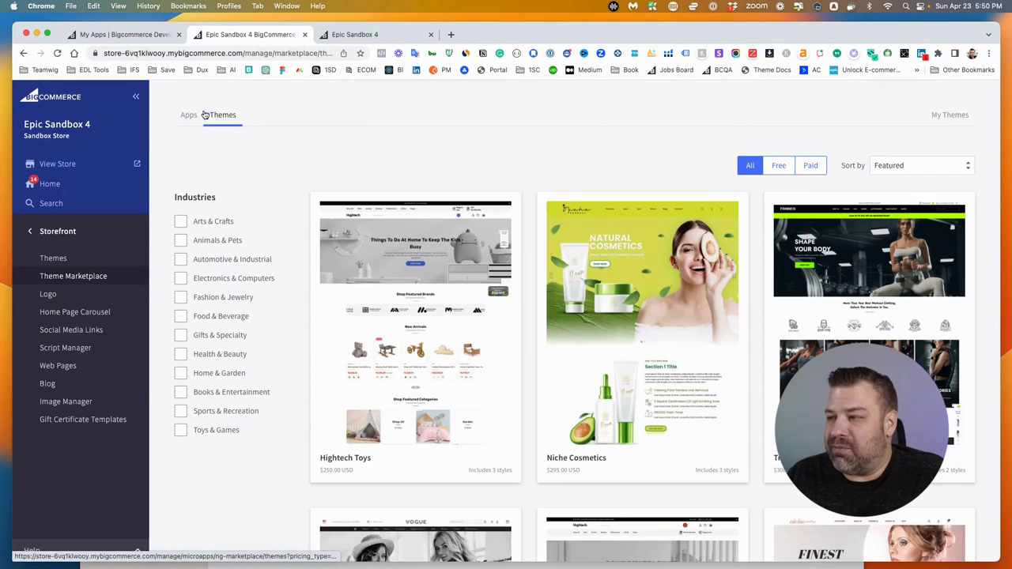
left_click(779, 165)
scroll(775, 280, "down", 15)
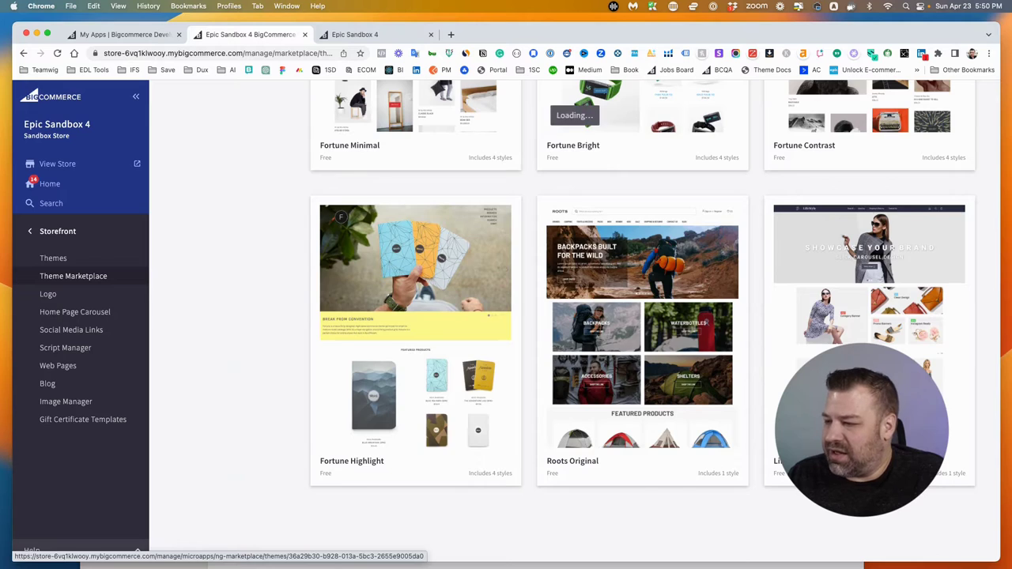
left_click(862, 411)
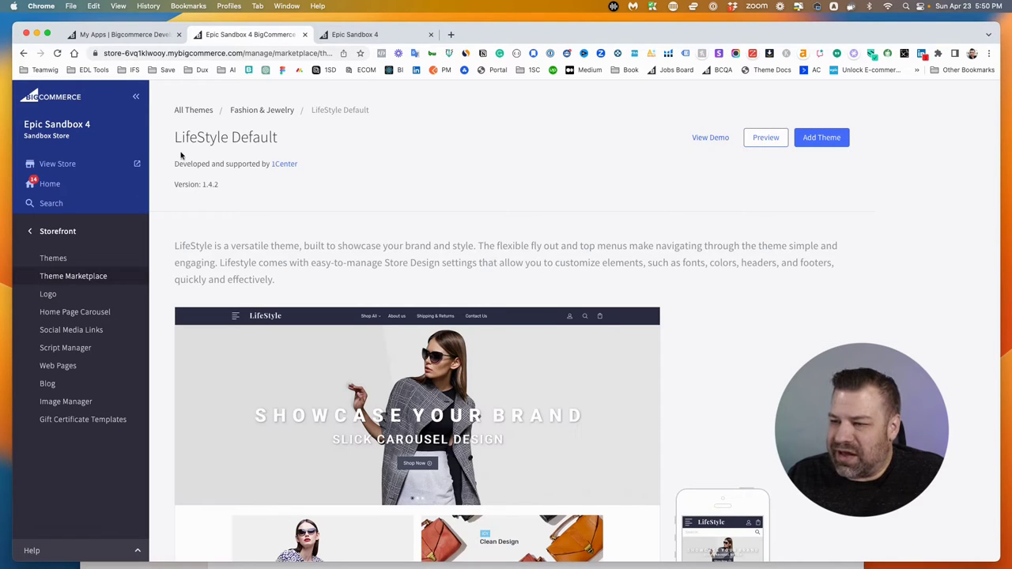
Add LifeStyle Default with Apply Later, then return to My Themes.
left_click(805, 137)
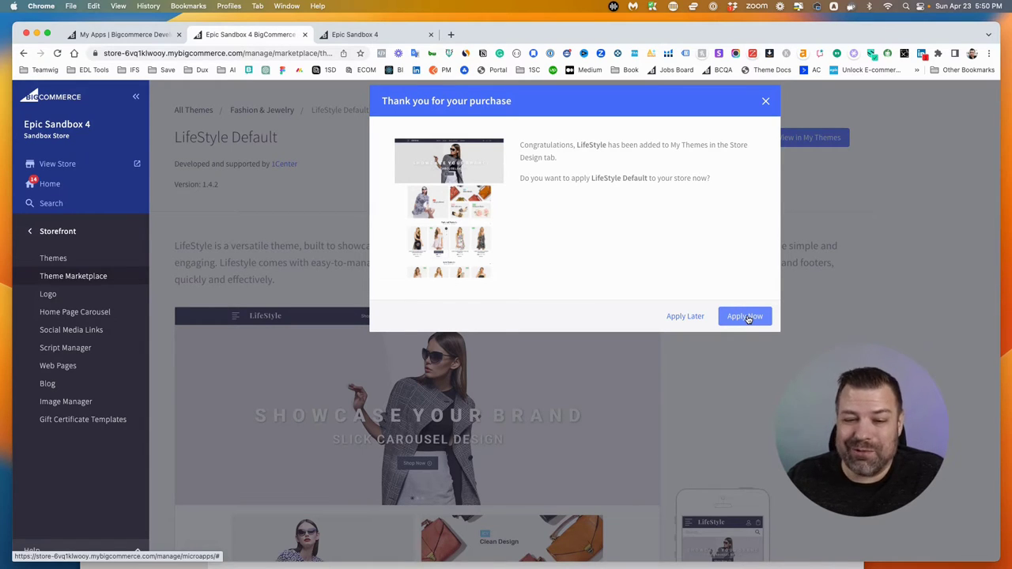
left_click(678, 318)
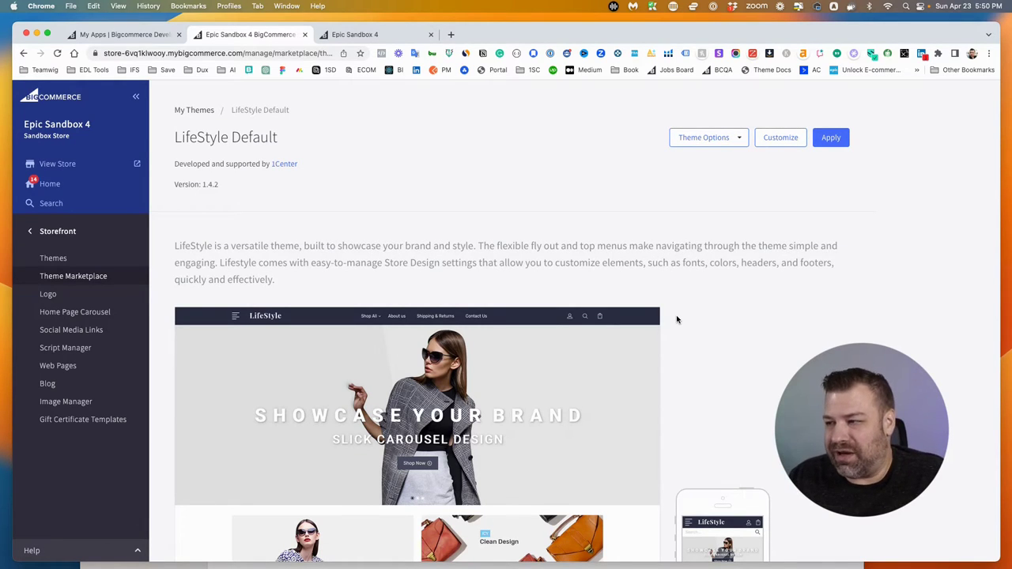
left_click(196, 110)
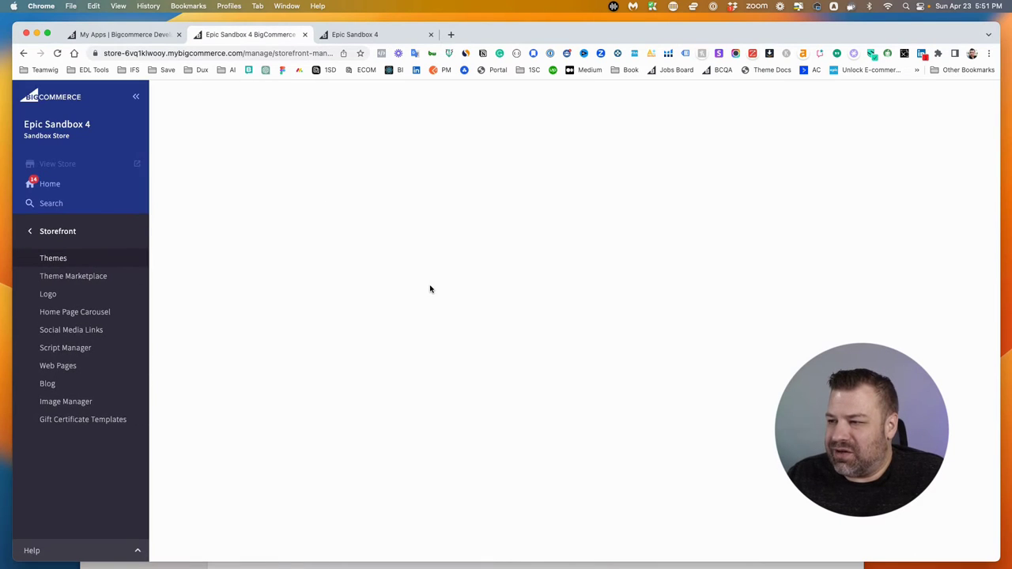
Scroll the Themes grid to confirm LifeStyle is listed while Roots Copy Original stays current.
scroll(429, 287, "down", 10)
scroll(504, 238, "up", 3)
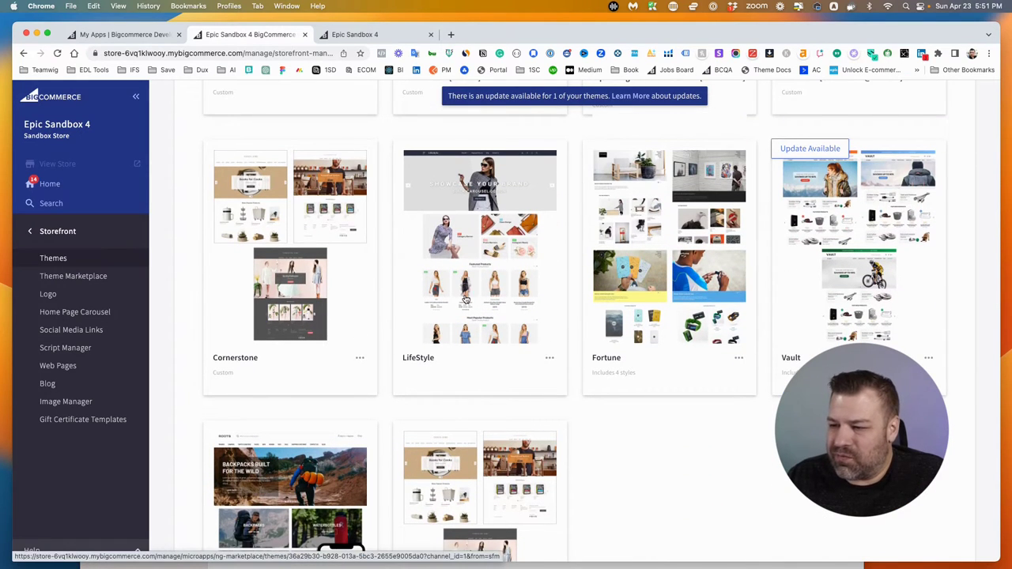
scroll(479, 250, "up", 8)
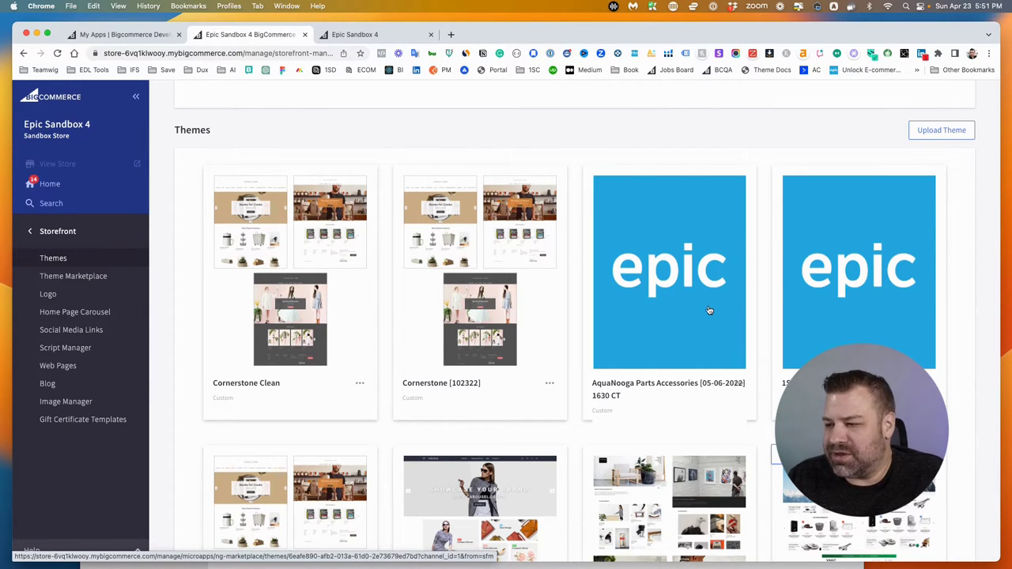
scroll(608, 308, "up", 7)
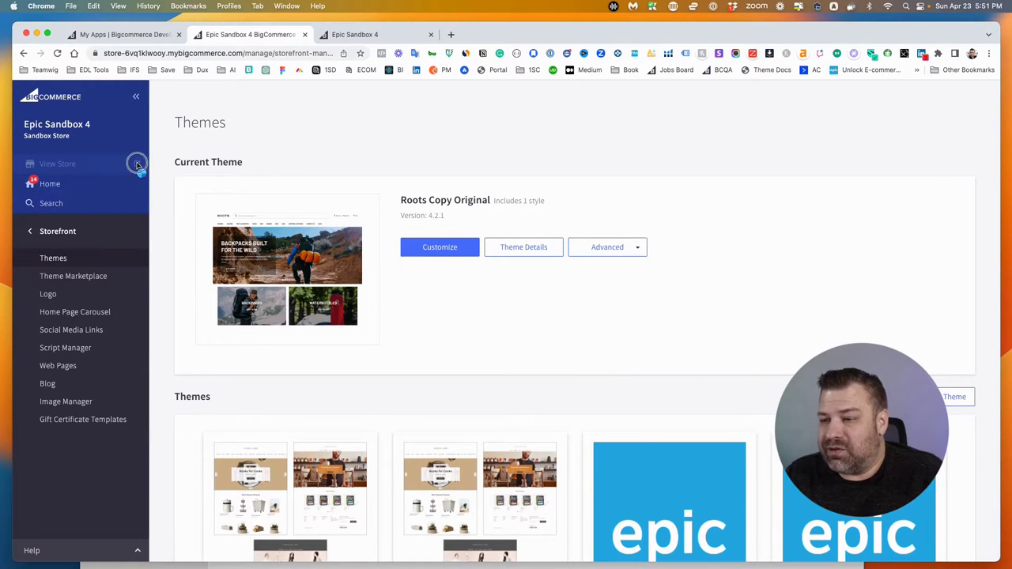
Look at the live Epic Sandbox 4 storefront, then go back to the admin Themes page's lower cards.
left_click(377, 34)
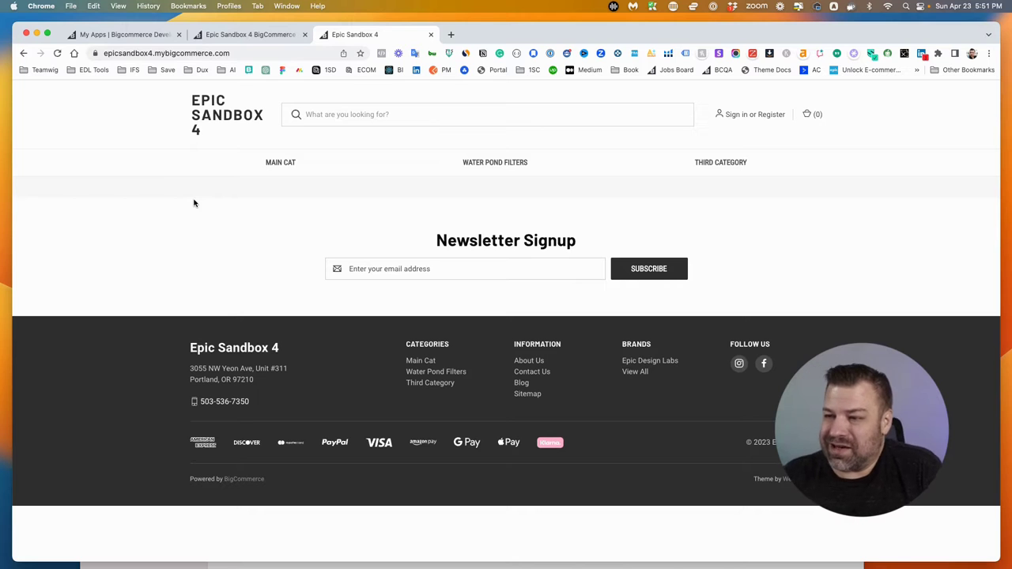
left_click(263, 37)
scroll(346, 348, "down", 10)
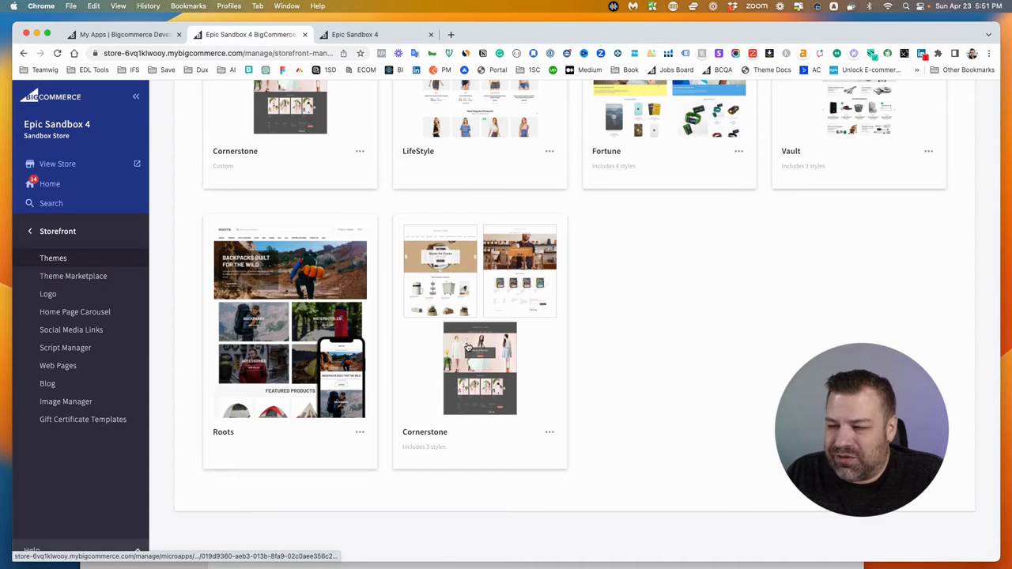
Customize Cornerstone Light in Page Builder and preview its homepage's Task Lamp banner and New Products row.
left_click(457, 374)
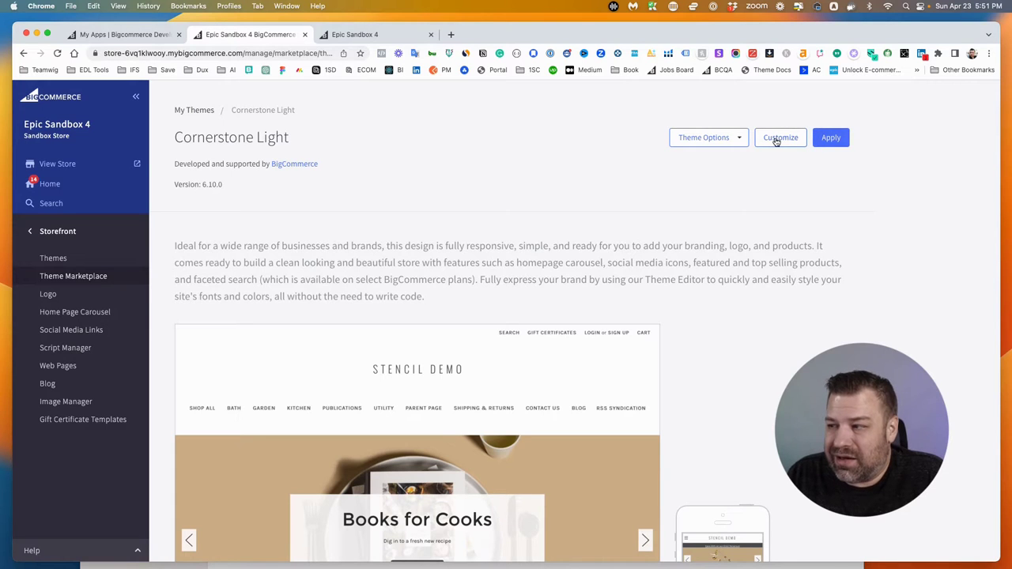
left_click(775, 139)
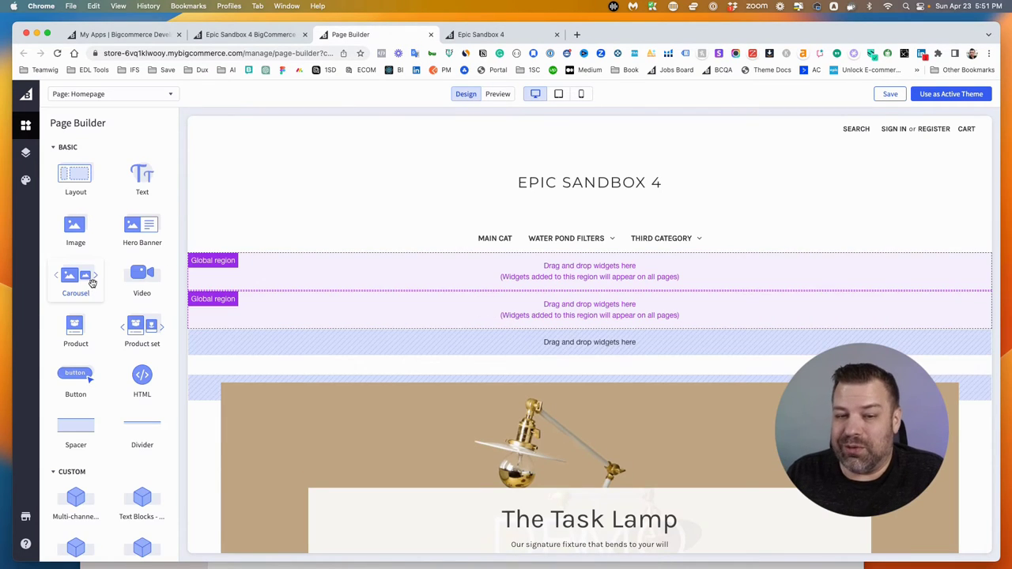
left_click(493, 95)
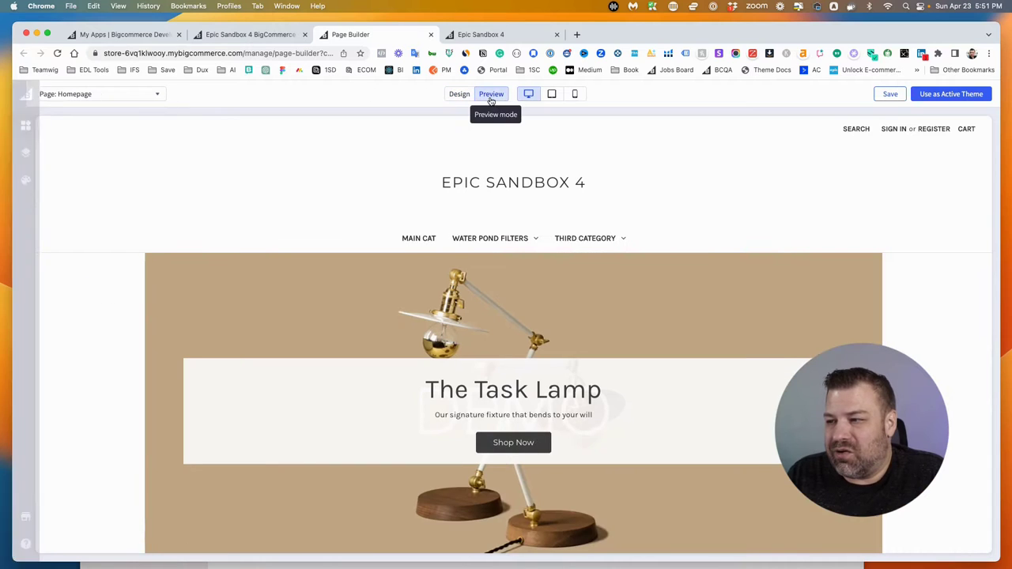
scroll(464, 274, "down", 6)
scroll(465, 274, "down", 4)
scroll(464, 273, "up", 1)
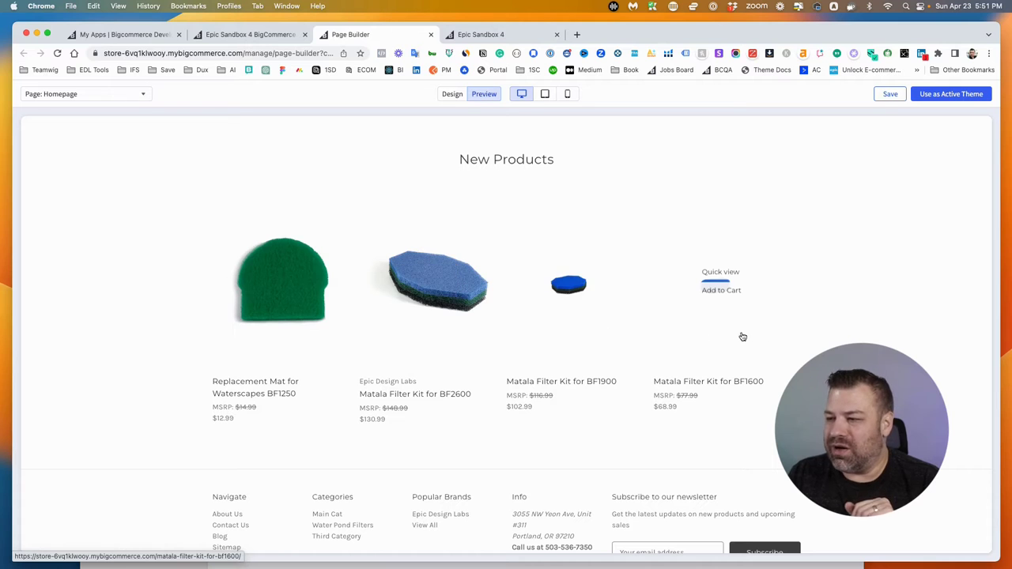
scroll(736, 337, "up", 15)
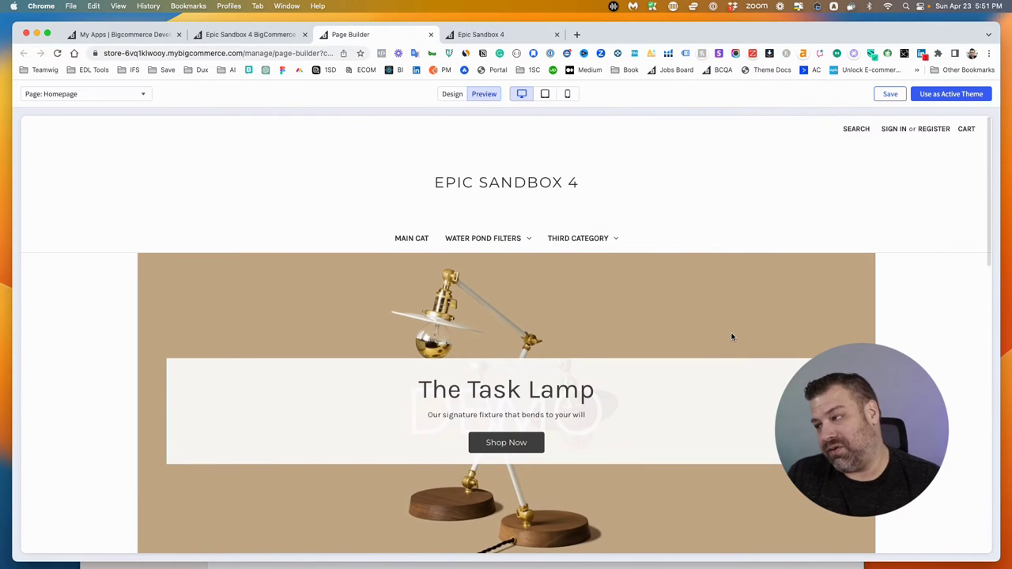
Leave Page Builder for the store admin and scroll down to the theme cards.
left_click(452, 94)
left_click(27, 95)
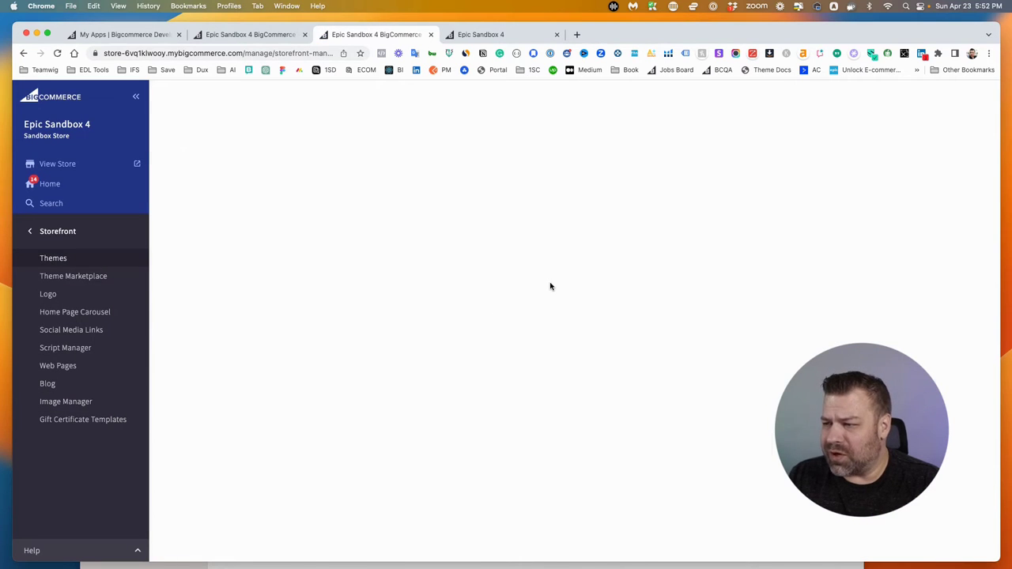
scroll(551, 284, "down", 10)
scroll(546, 300, "down", 1)
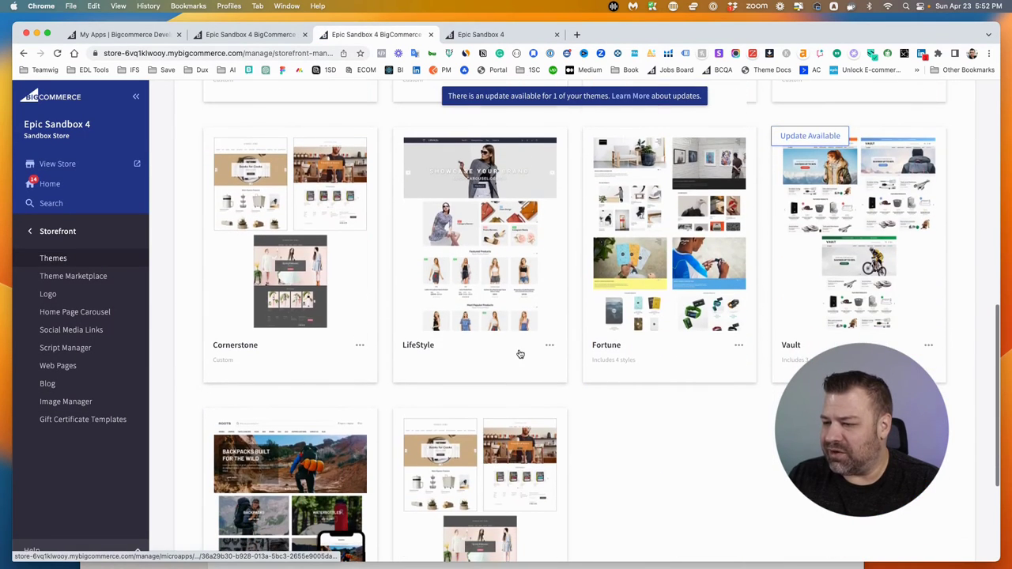
Customize the LifeStyle Default theme in Page Builder and show its homepage's layers list.
left_click(504, 305)
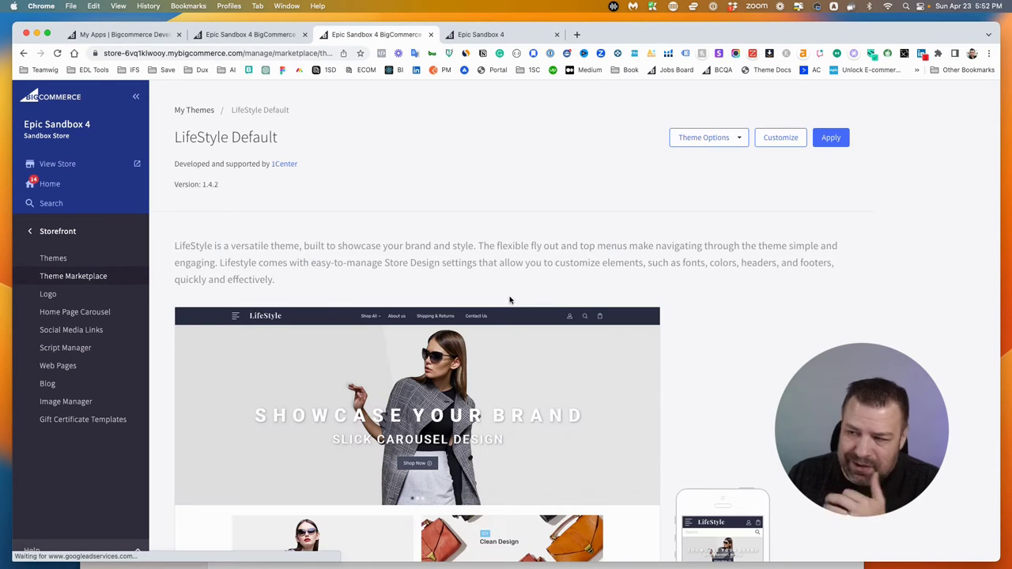
left_click(780, 138)
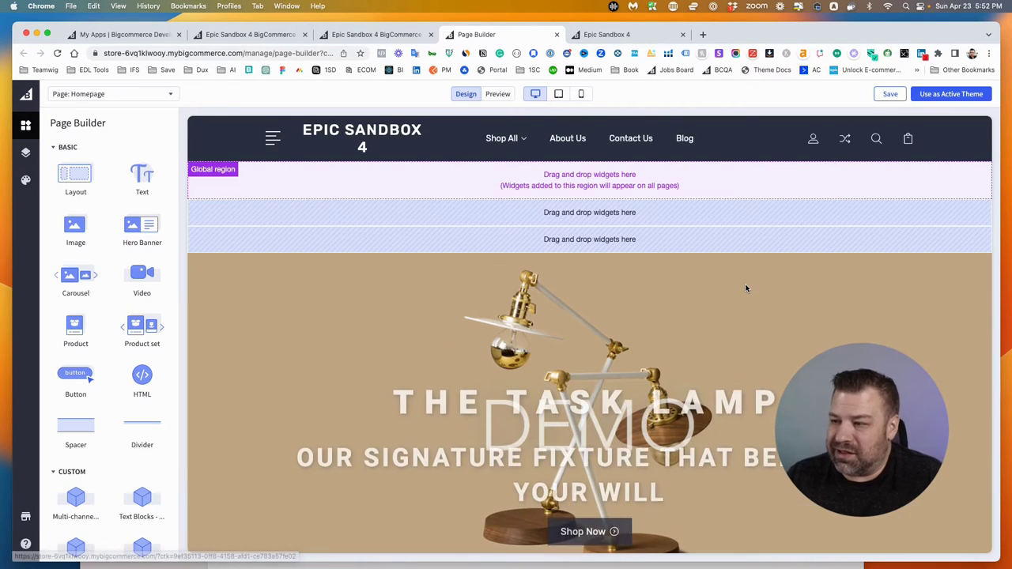
scroll(746, 289, "down", 3)
scroll(283, 266, "up", 3)
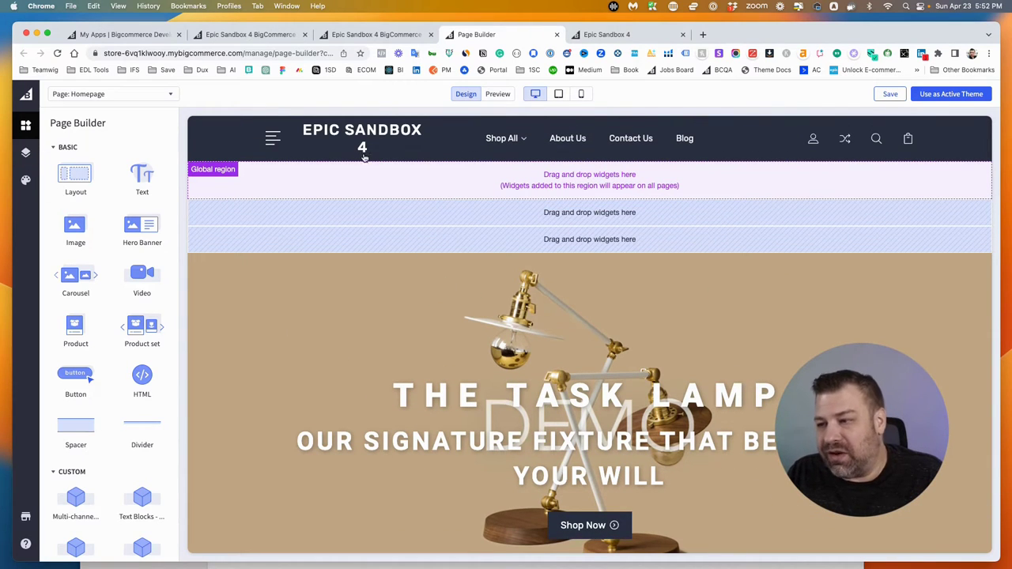
scroll(548, 324, "down", 10)
left_click(25, 153)
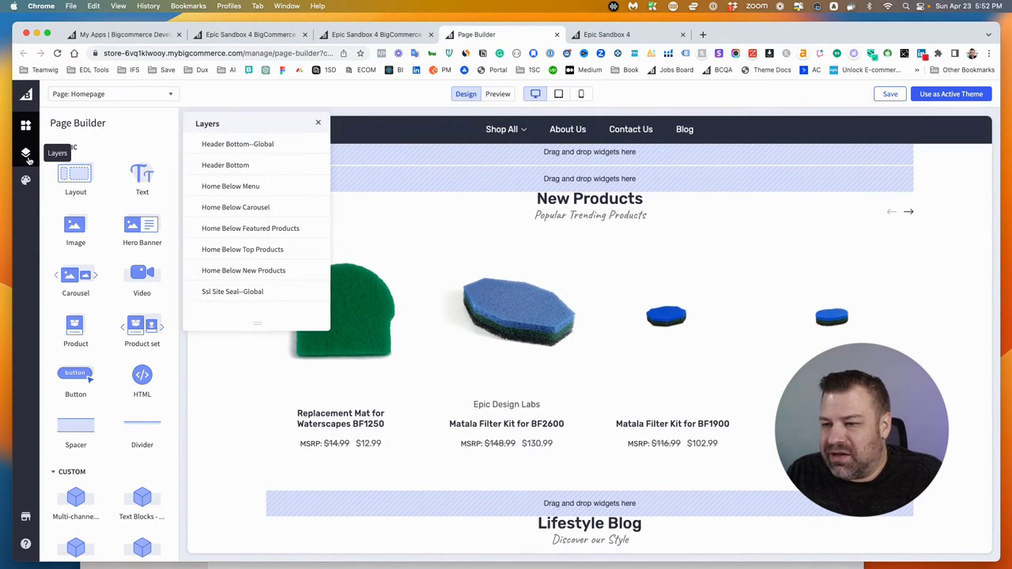
Show LifeStyle's Global Theme Settings, with primary color #2E3344 and Rubik body font.
left_click(25, 180)
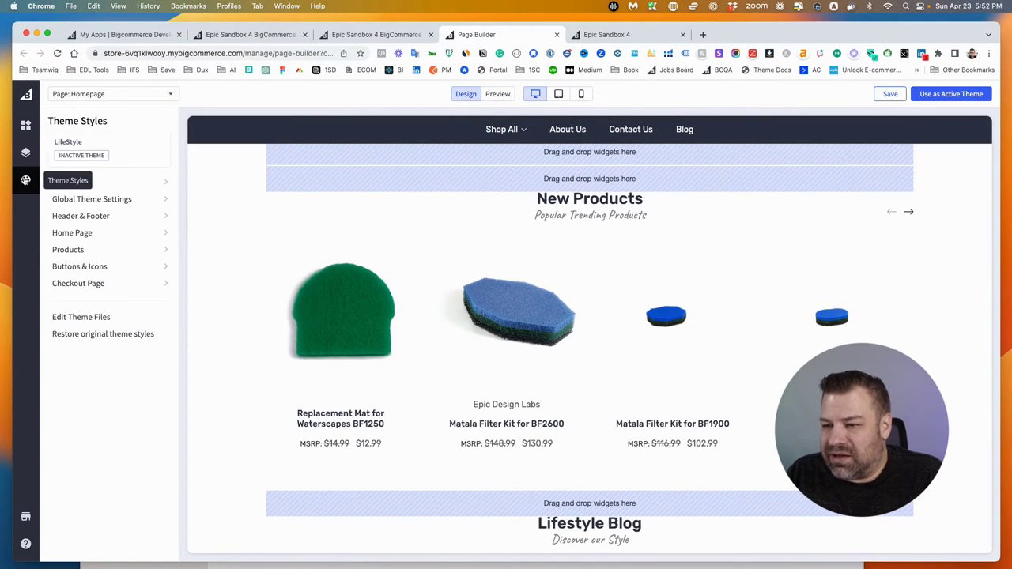
left_click(116, 200)
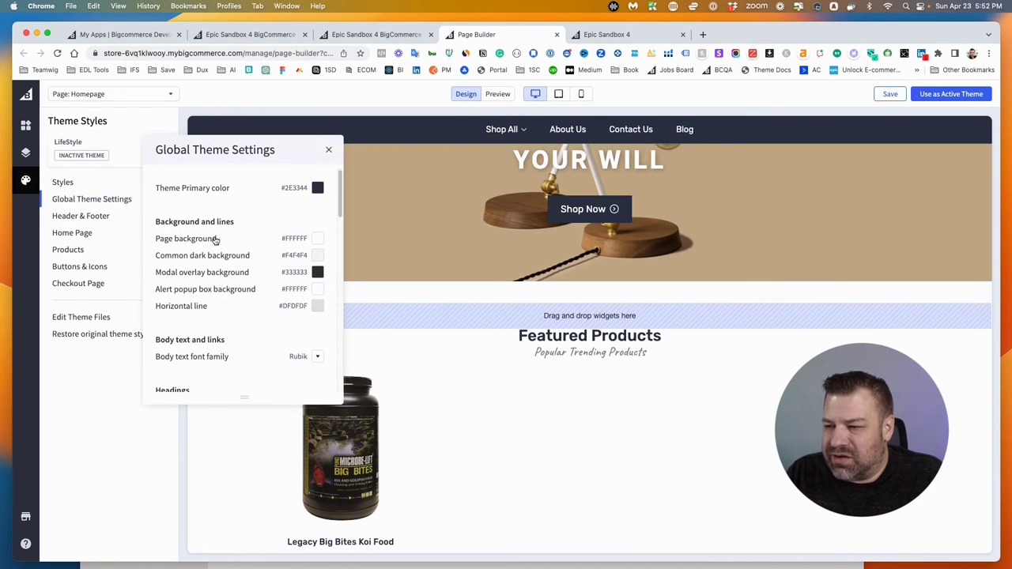
scroll(444, 247, "up", 5)
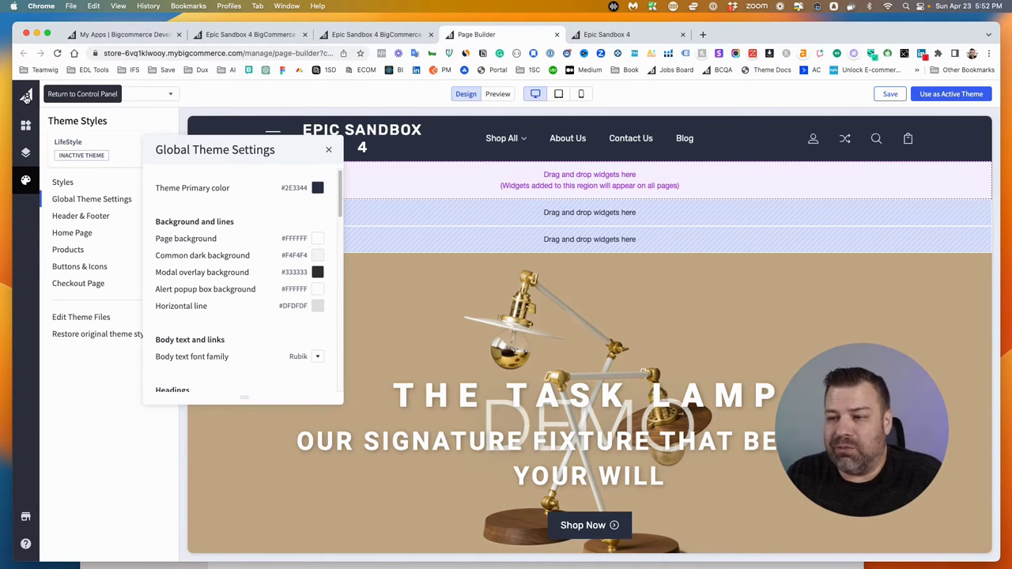
Back in the Control Panel, apply Cornerstone with the Light style as the current theme.
left_click(25, 96)
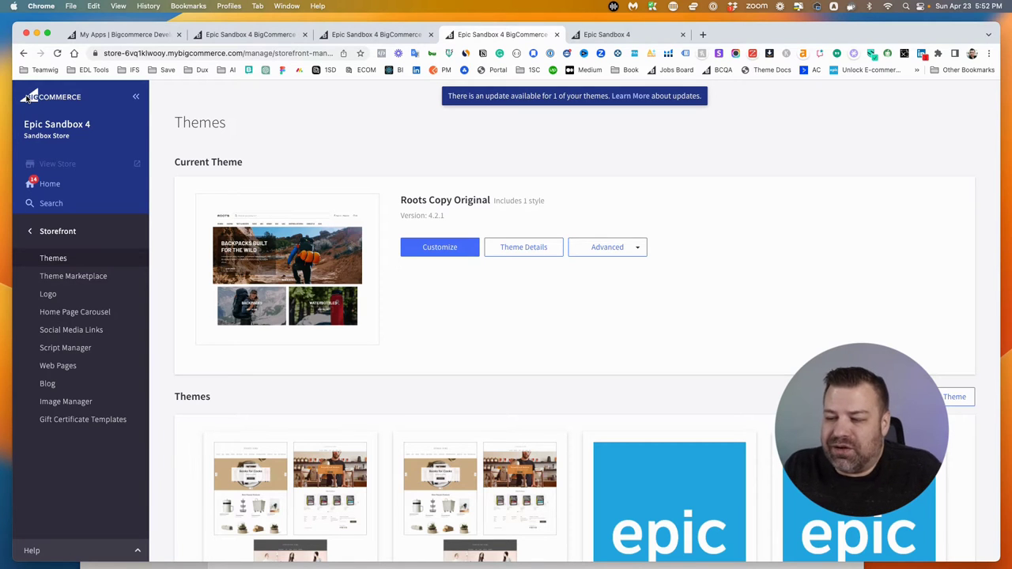
scroll(547, 316, "down", 5)
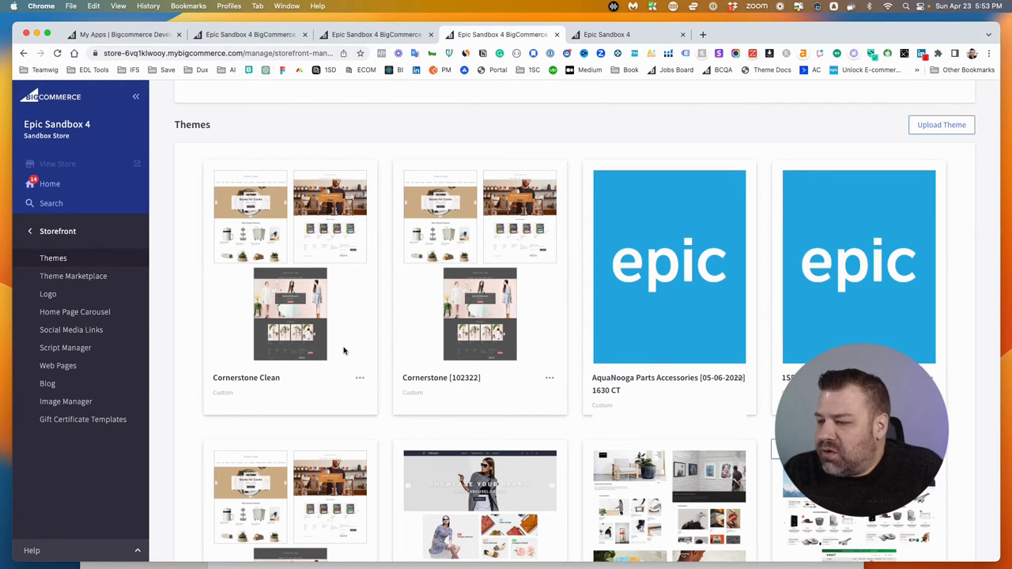
scroll(348, 353, "down", 8)
scroll(355, 354, "down", 1)
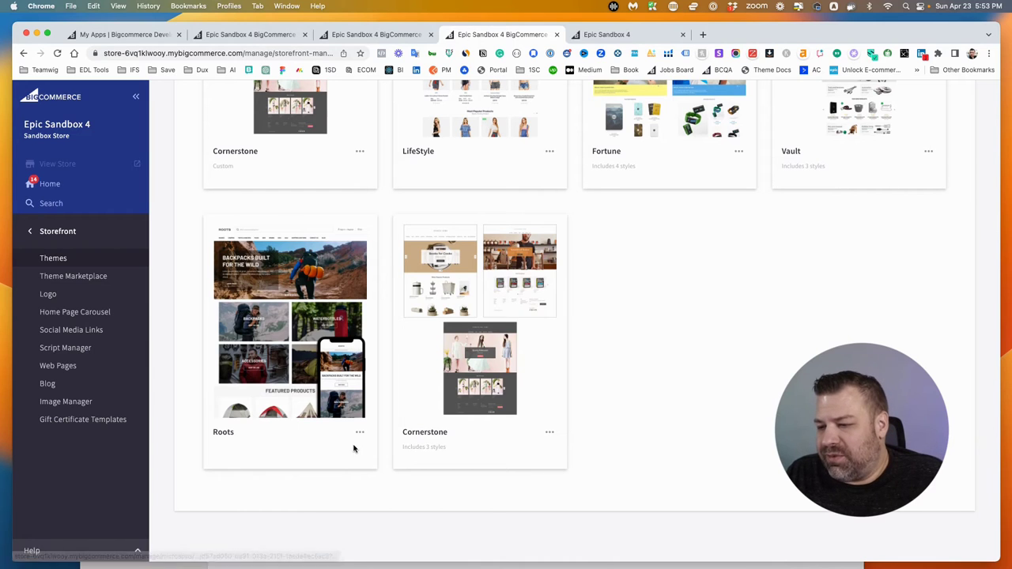
left_click(549, 433)
left_click(558, 475)
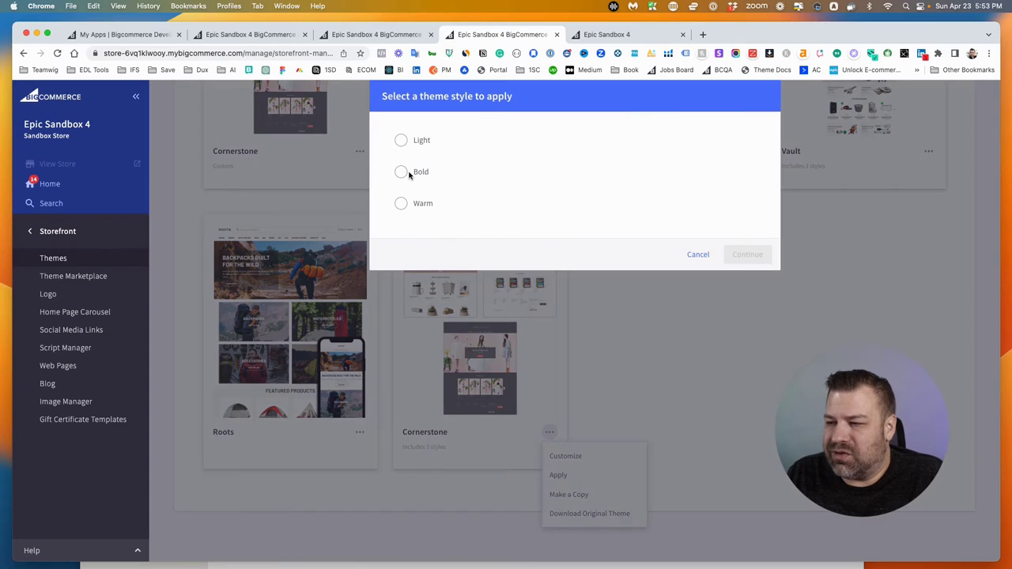
left_click(417, 142)
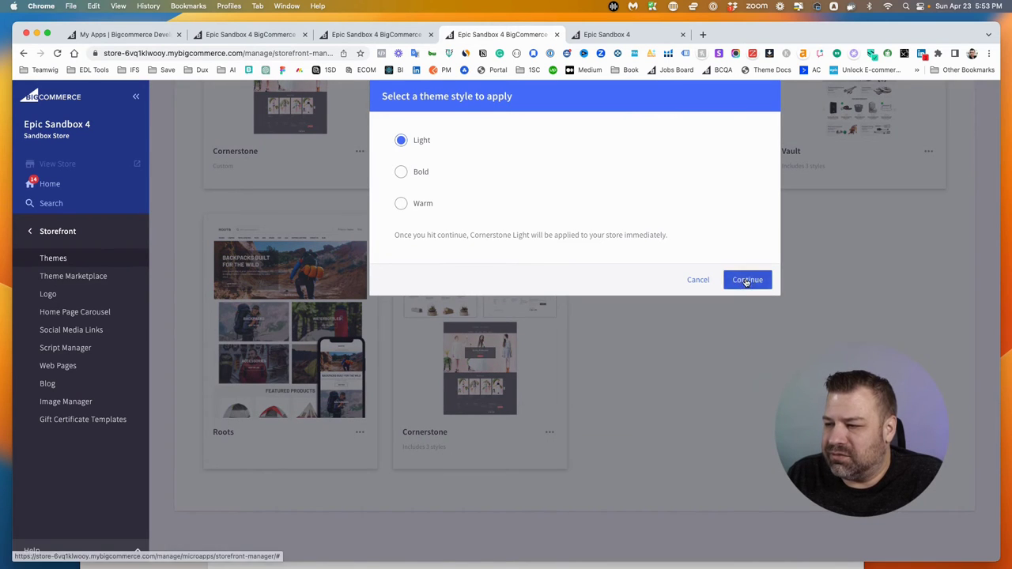
left_click(742, 278)
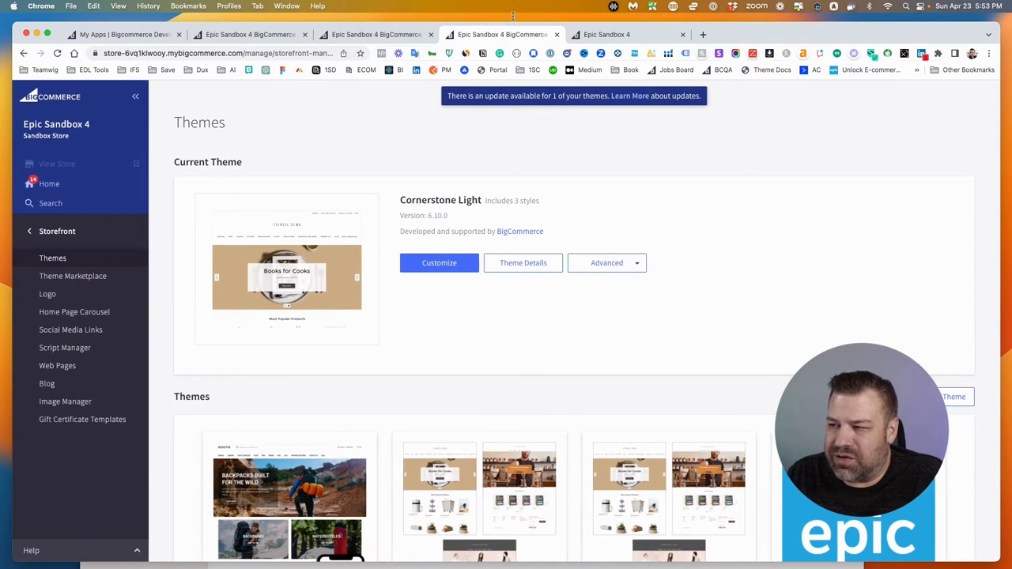
left_click(628, 36)
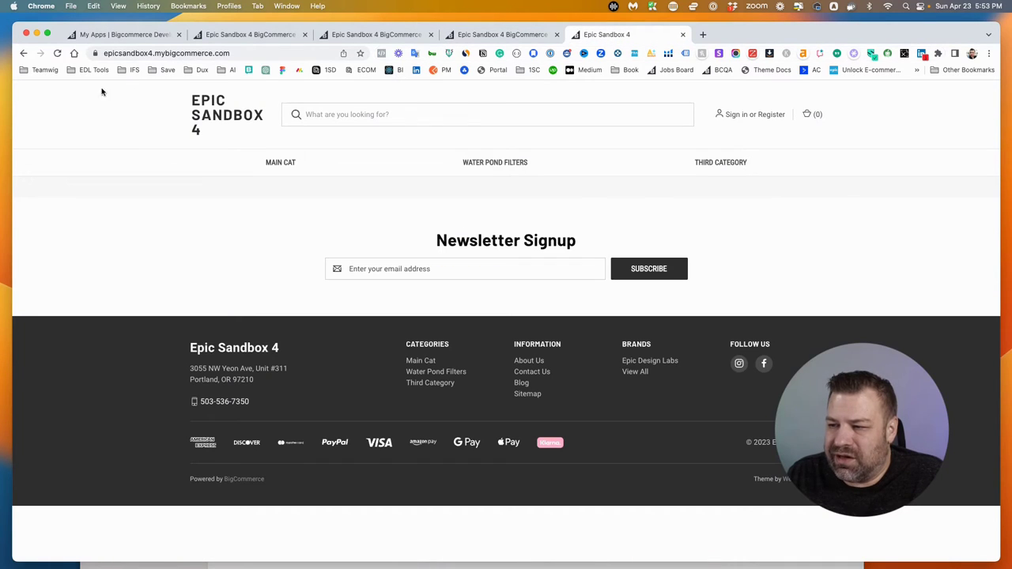
left_click(57, 53)
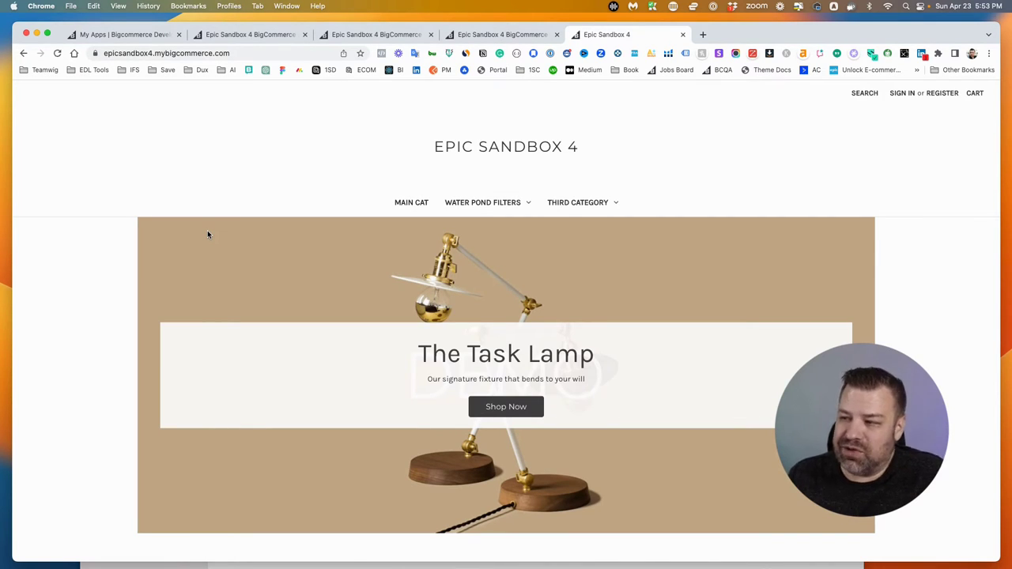
scroll(610, 228, "down", 15)
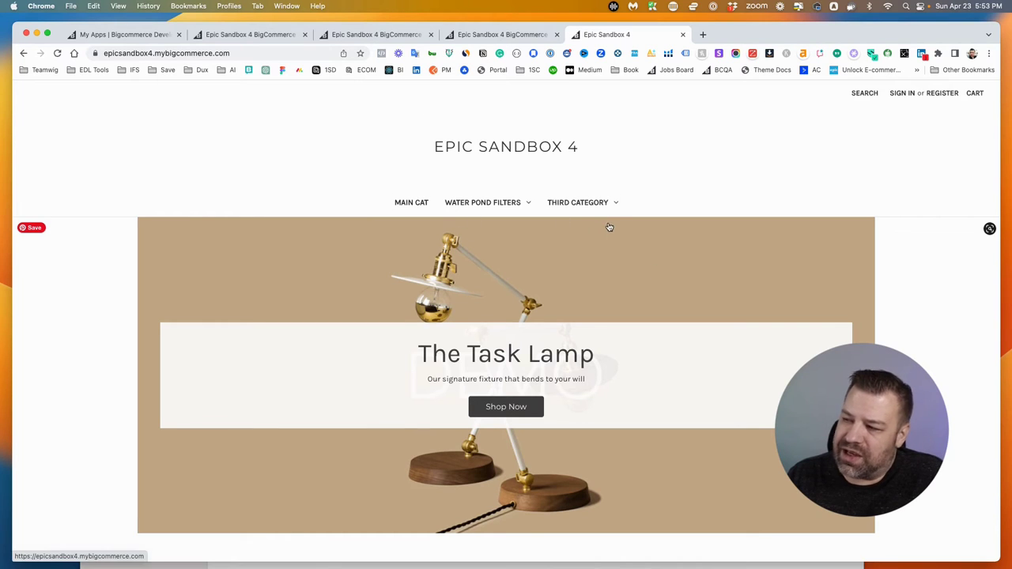
scroll(611, 225, "up", 15)
left_click(514, 34)
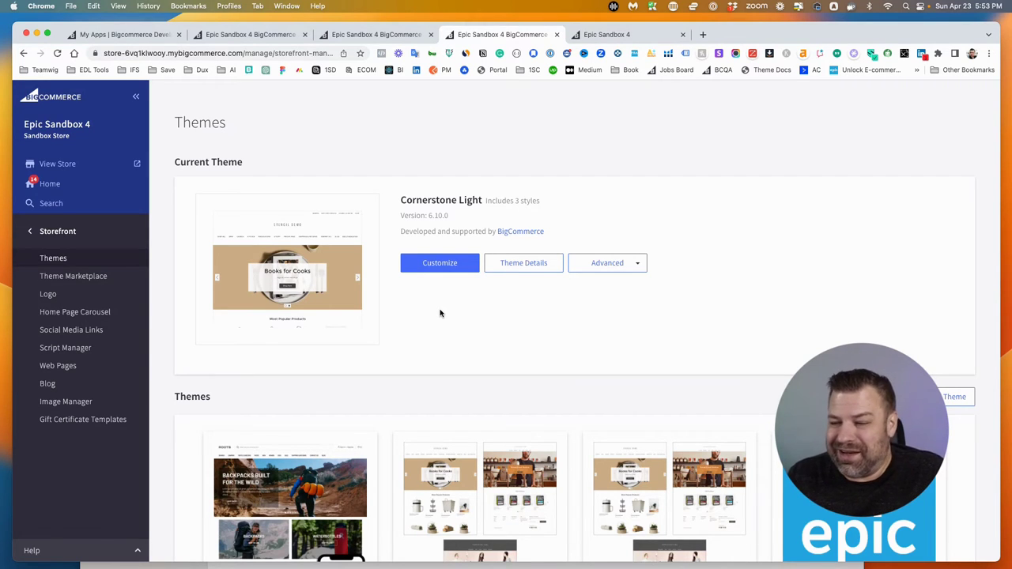
Apply Roots Copy with its Original style, replacing Cornerstone Light as current theme.
scroll(431, 312, "down", 5)
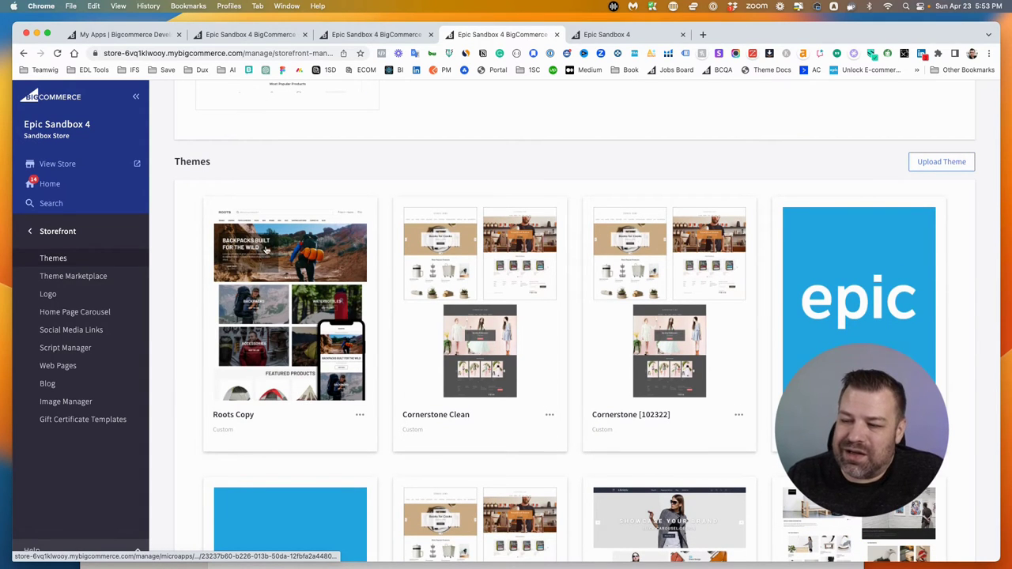
left_click(360, 415)
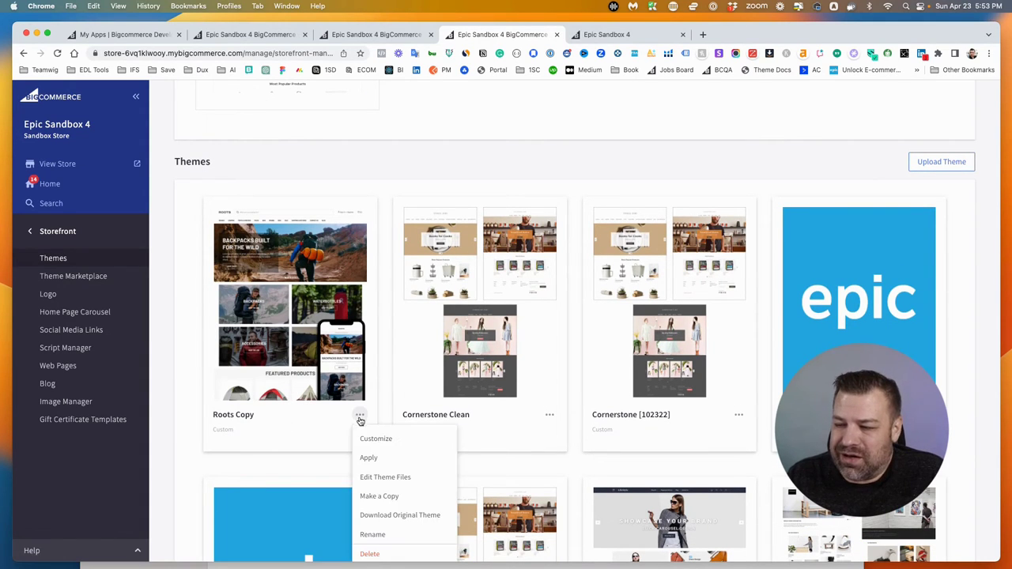
left_click(369, 458)
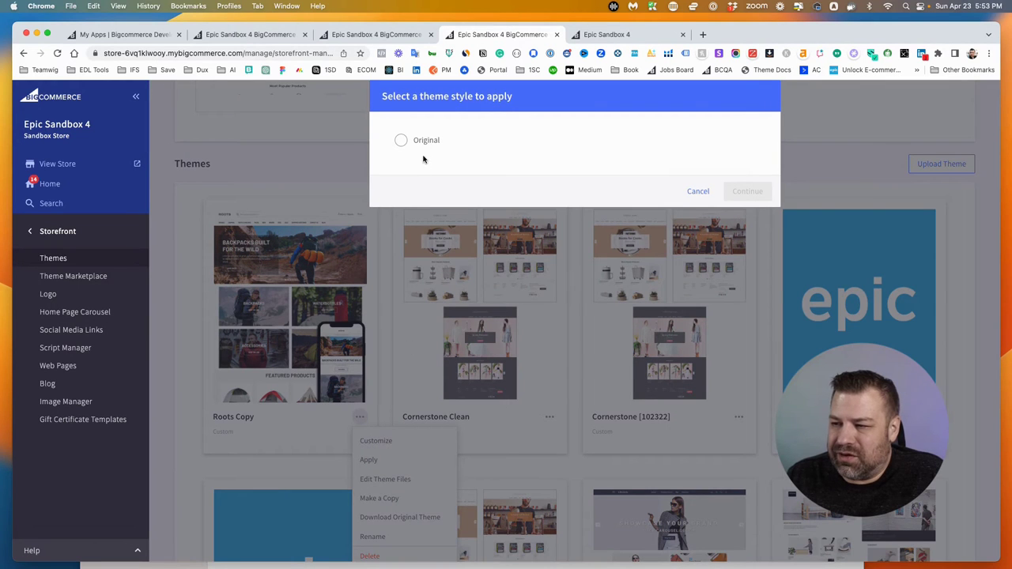
left_click(425, 142)
left_click(747, 215)
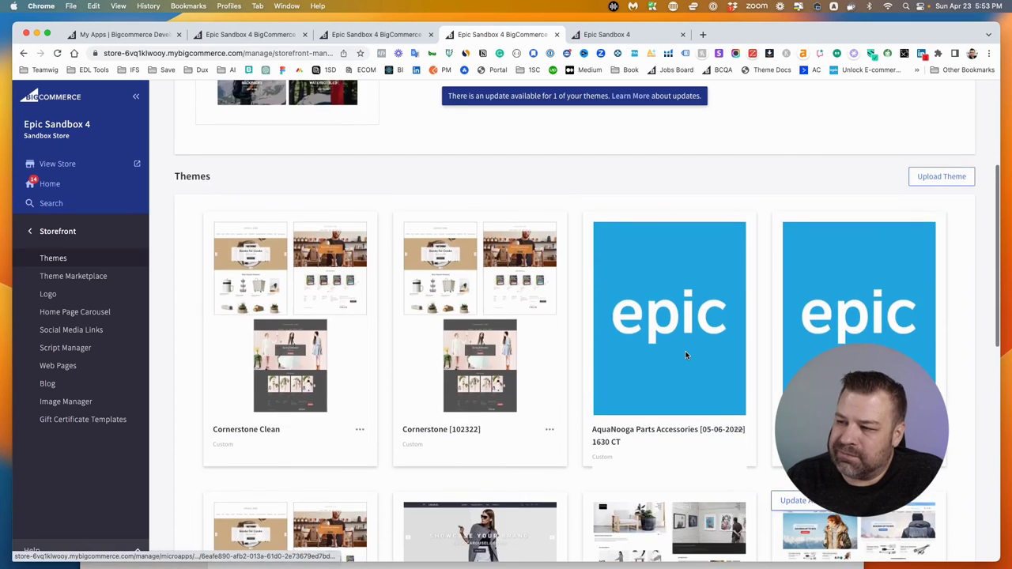
scroll(686, 355, "up", 3)
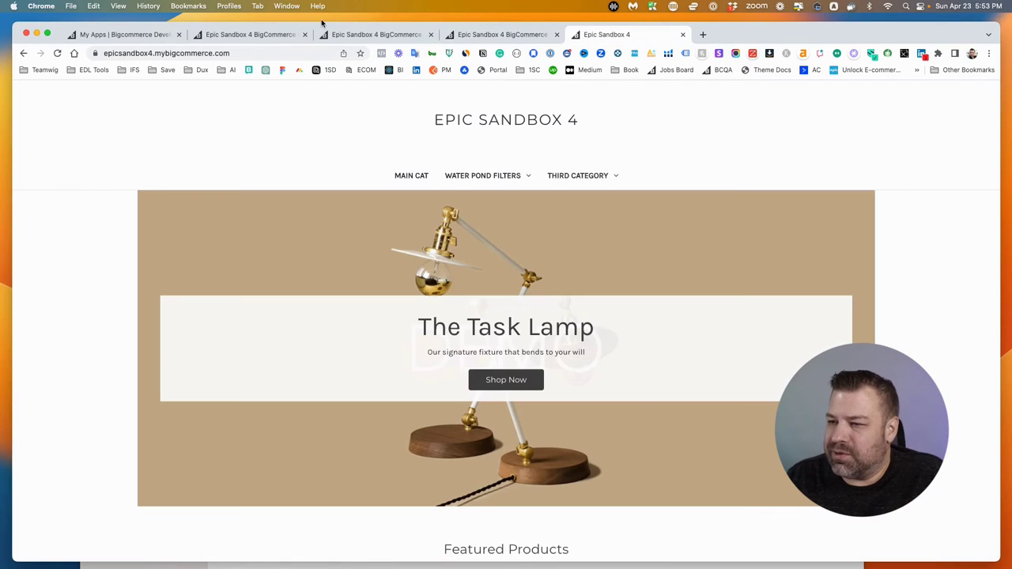
Reload the Epic Sandbox 4 storefront to verify the restored theme, then return to the LifeStyle Default page.
left_click(644, 34)
left_click(57, 53)
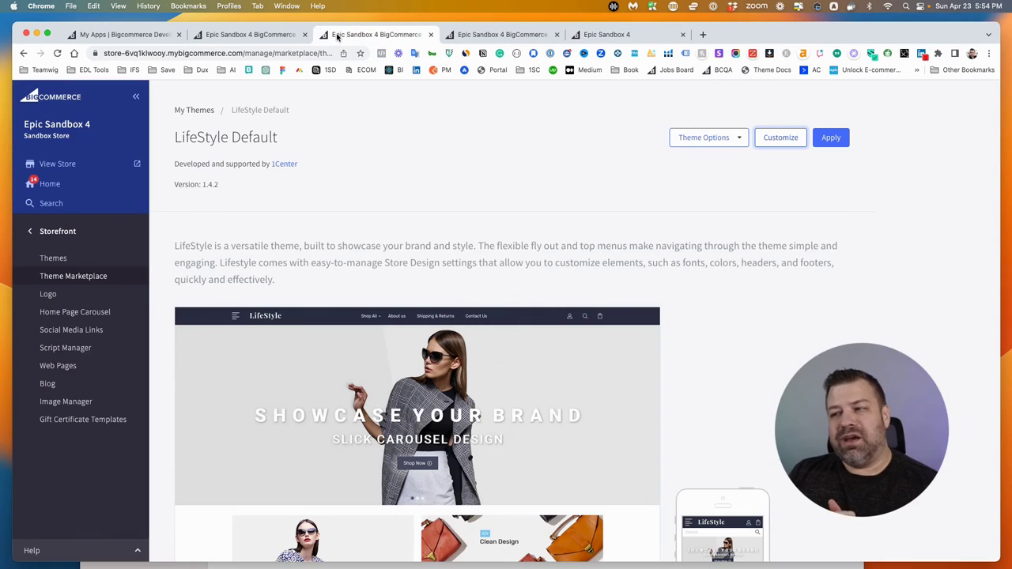
left_click(348, 35)
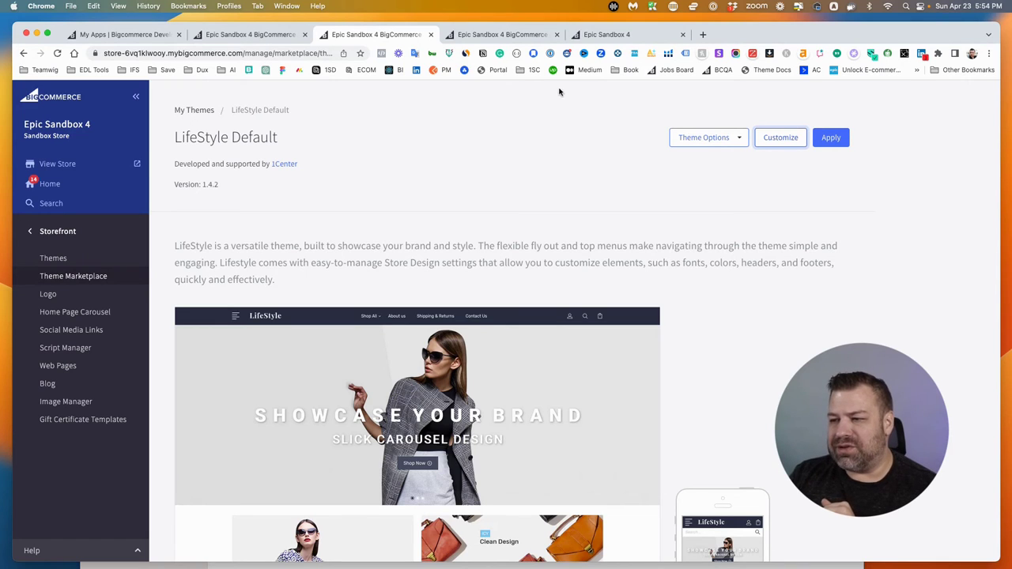
Launch the LifeStyle Default demo store via View Demo and copy its base URL.
left_click(738, 141)
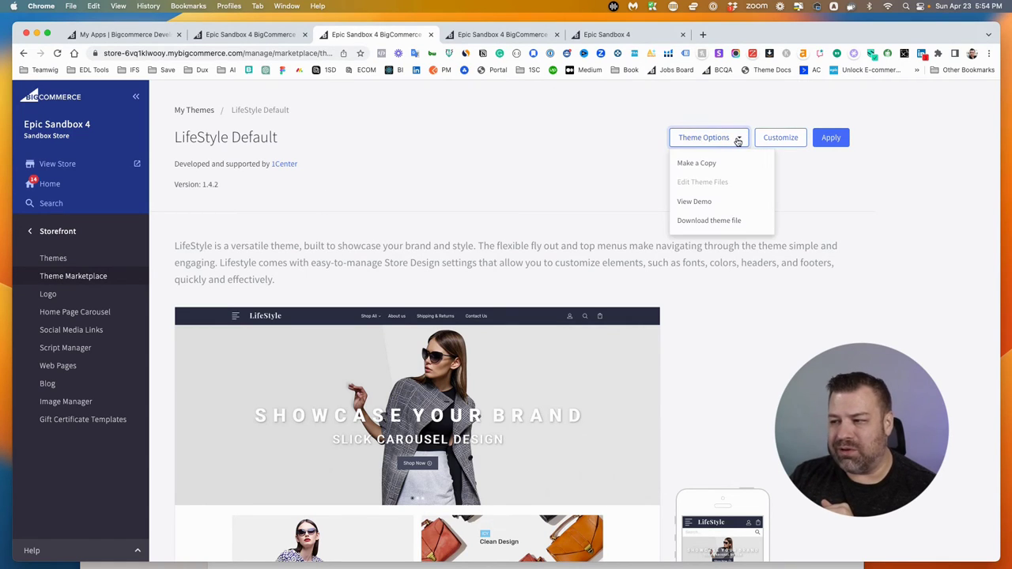
left_click(695, 202)
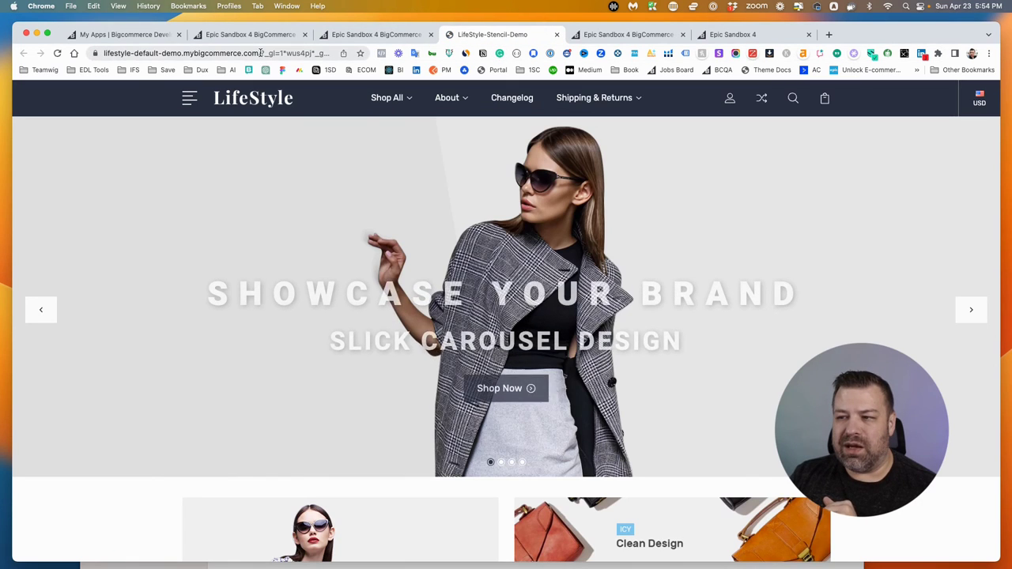
mouse_move(104, 53)
left_mouse_down()
mouse_move(290, 53)
mouse_move(104, 53)
left_mouse_up()
key("super+c")
left_click(283, 52)
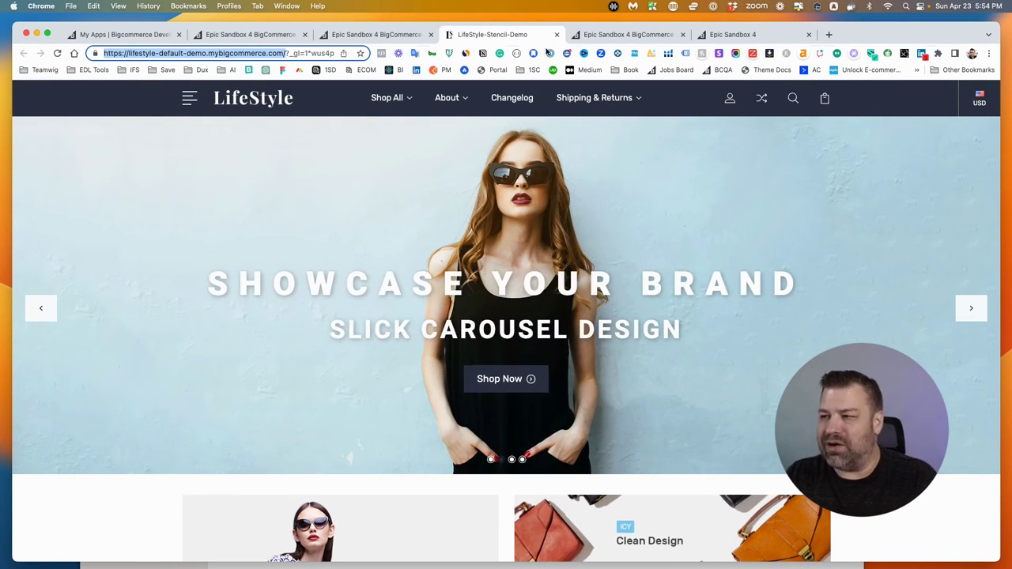
left_click(829, 34)
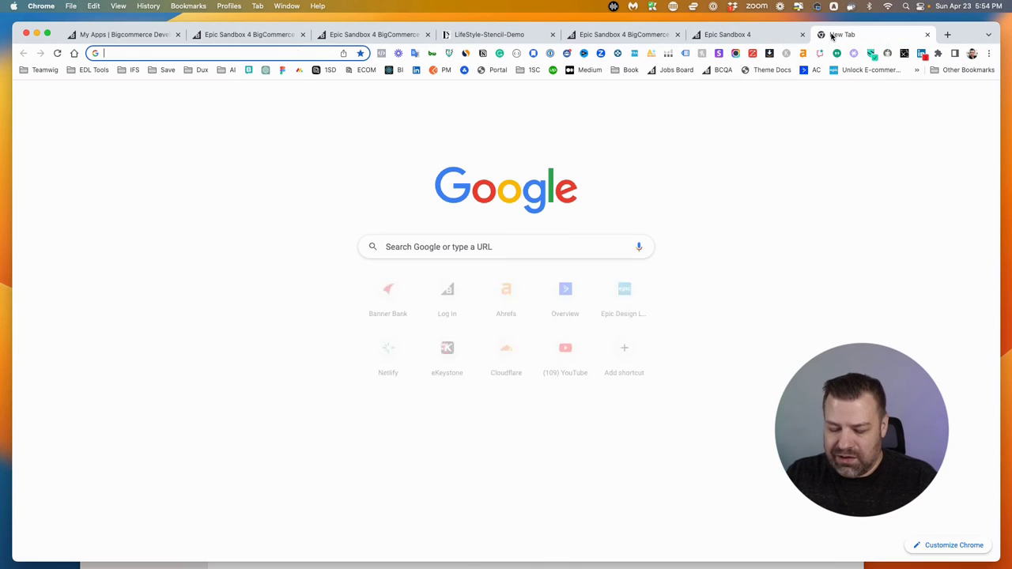
type("pages")
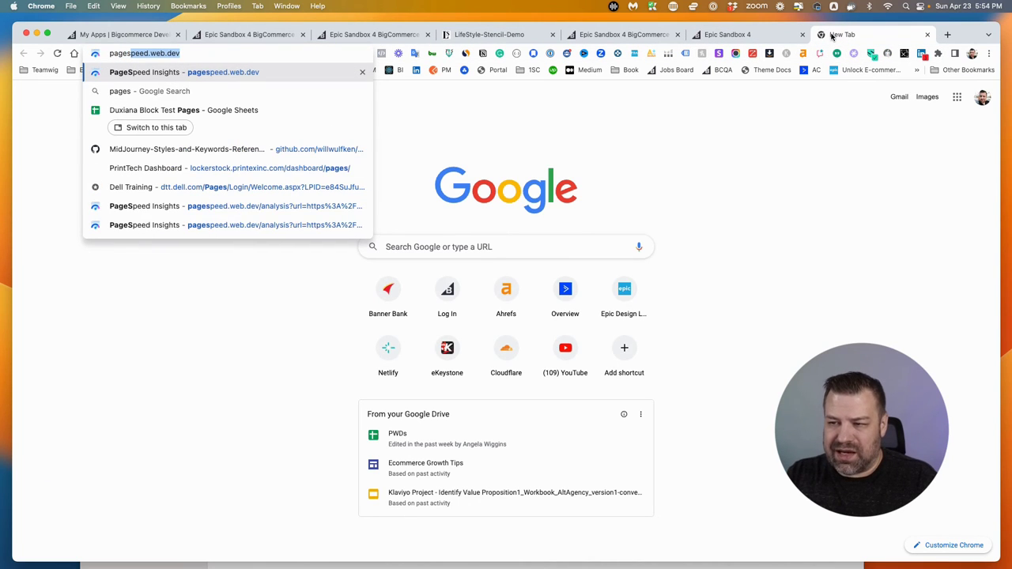
key("Return")
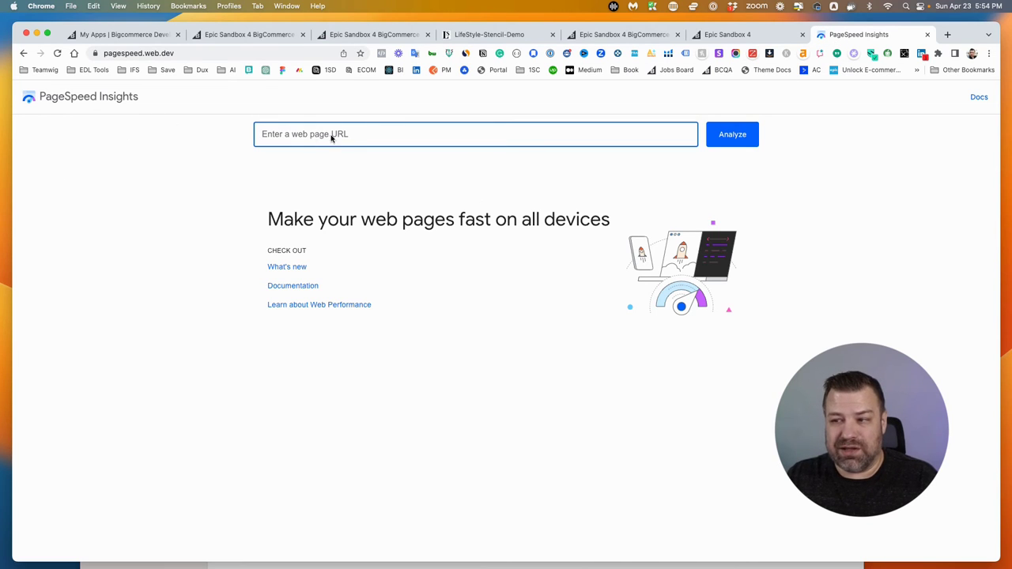
key("super+v")
left_click(753, 136)
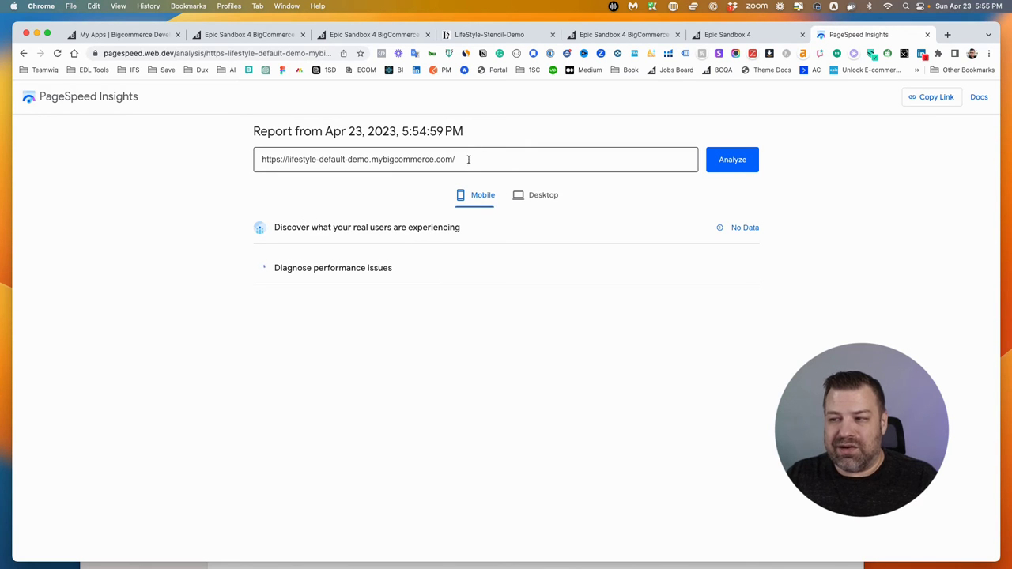
In a new tab, look up 'pingdom speed test', then replace the query with 'gtmetrix'.
left_click(947, 35)
type("pingdom")
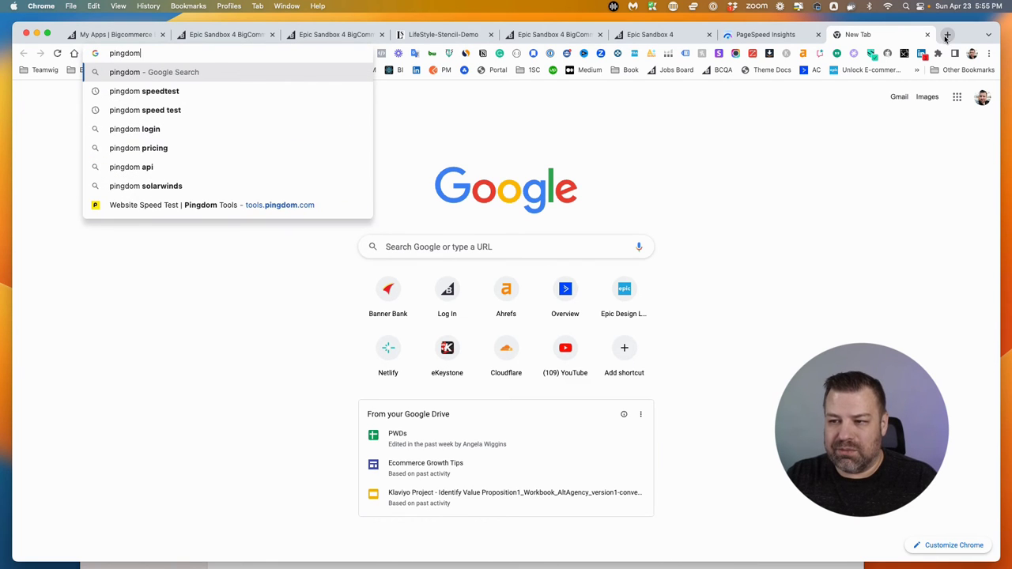
key("Down")
key("Down")
key("super+a")
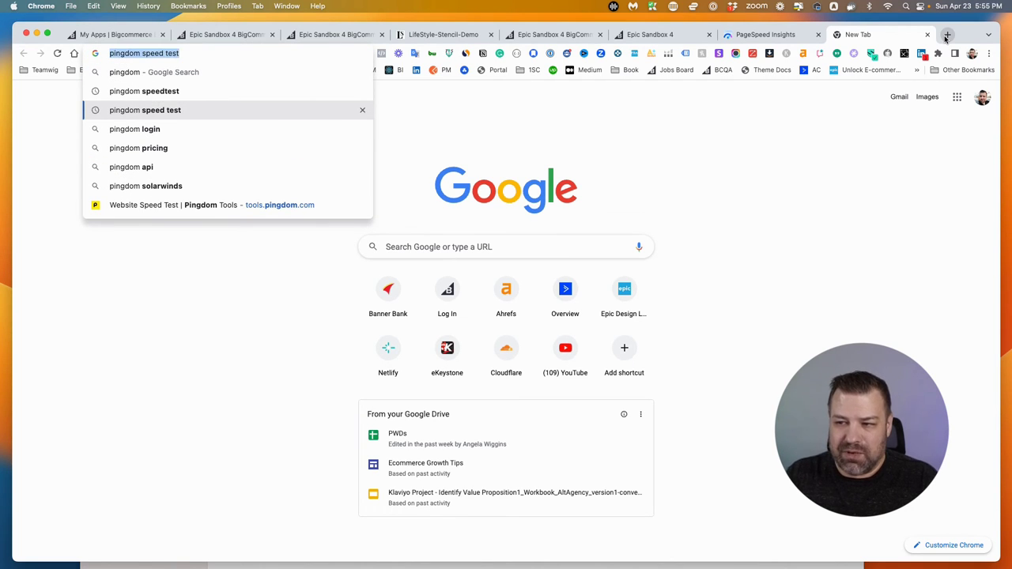
type("gtmetr")
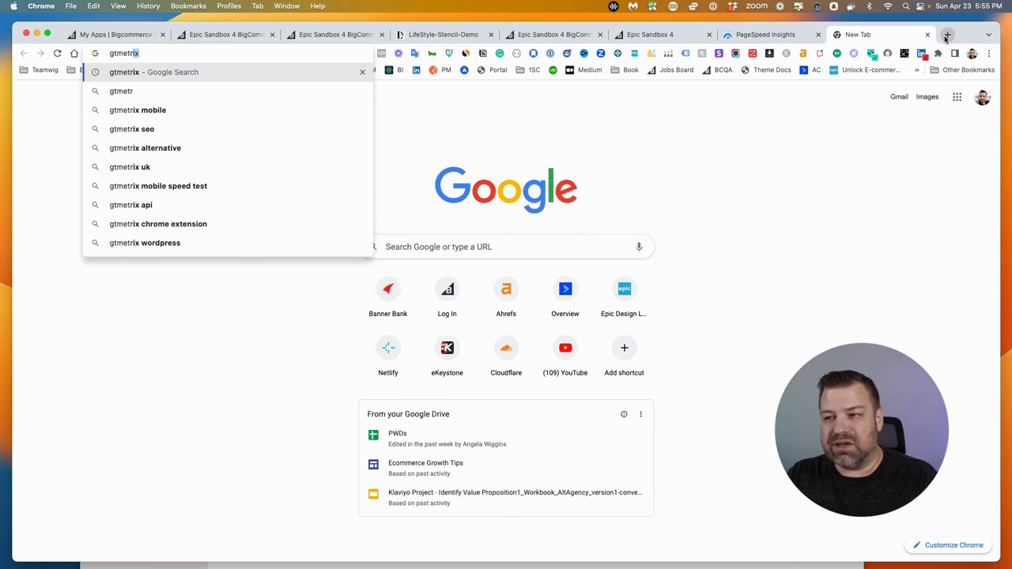
type("ix")
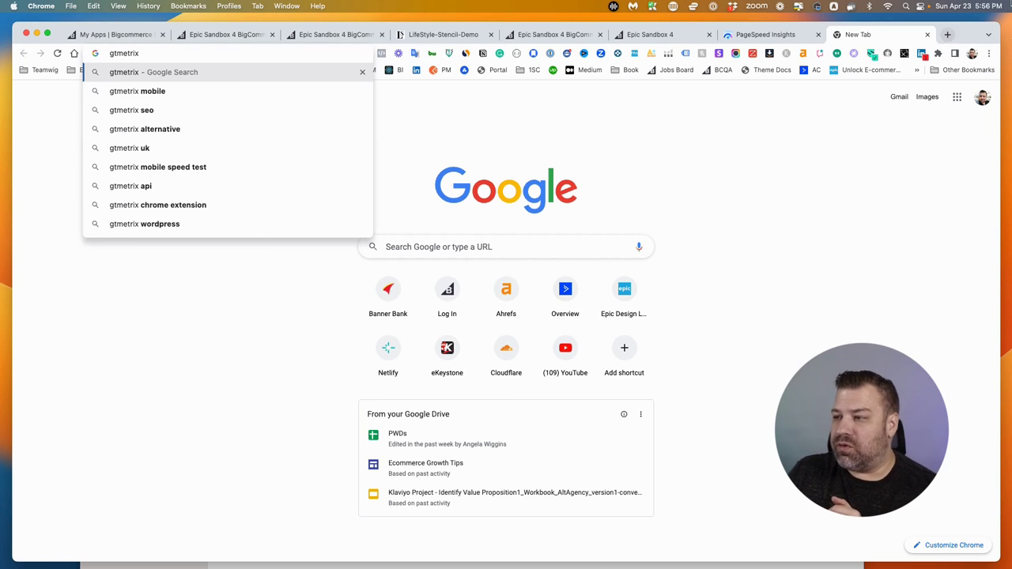
Go back to the LifeStyle Default theme page, version 1.4.2 by 1Center.
left_click(315, 38)
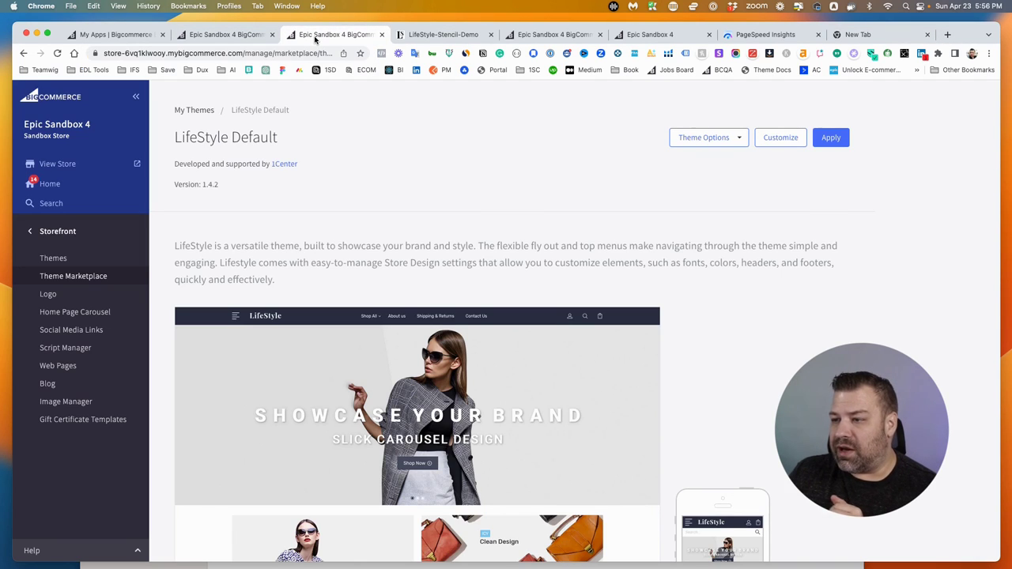